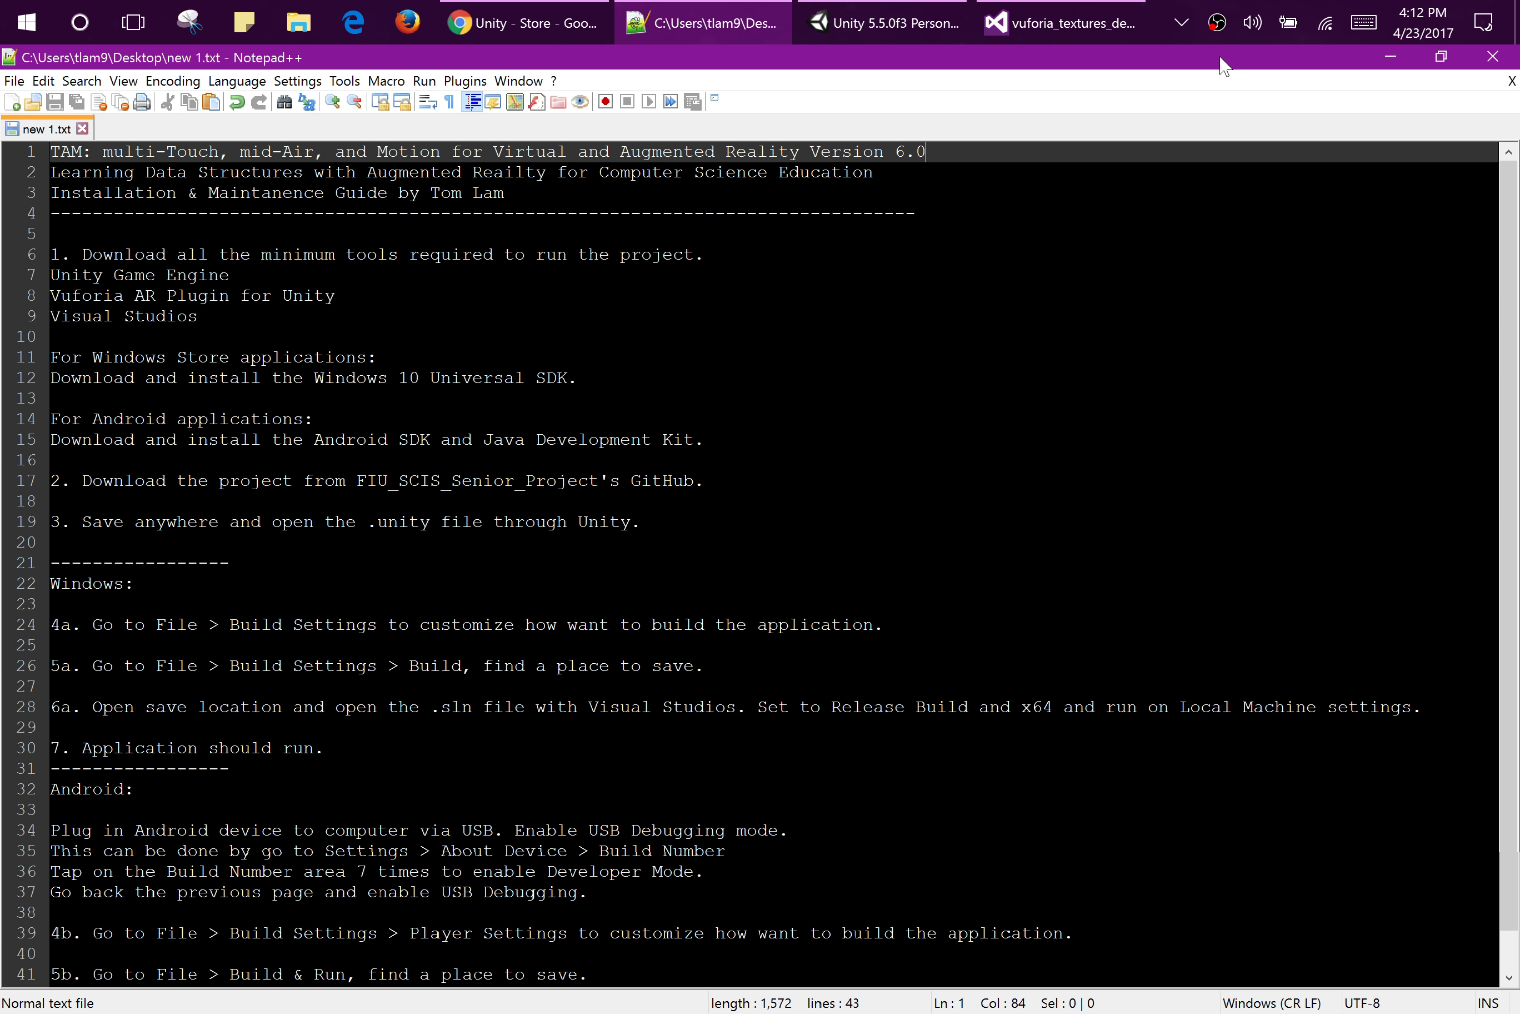
Review the installation guide, switch to Chrome and look over the Unity Store plans, including the free Personal download
scroll(759, 562, "down", 1)
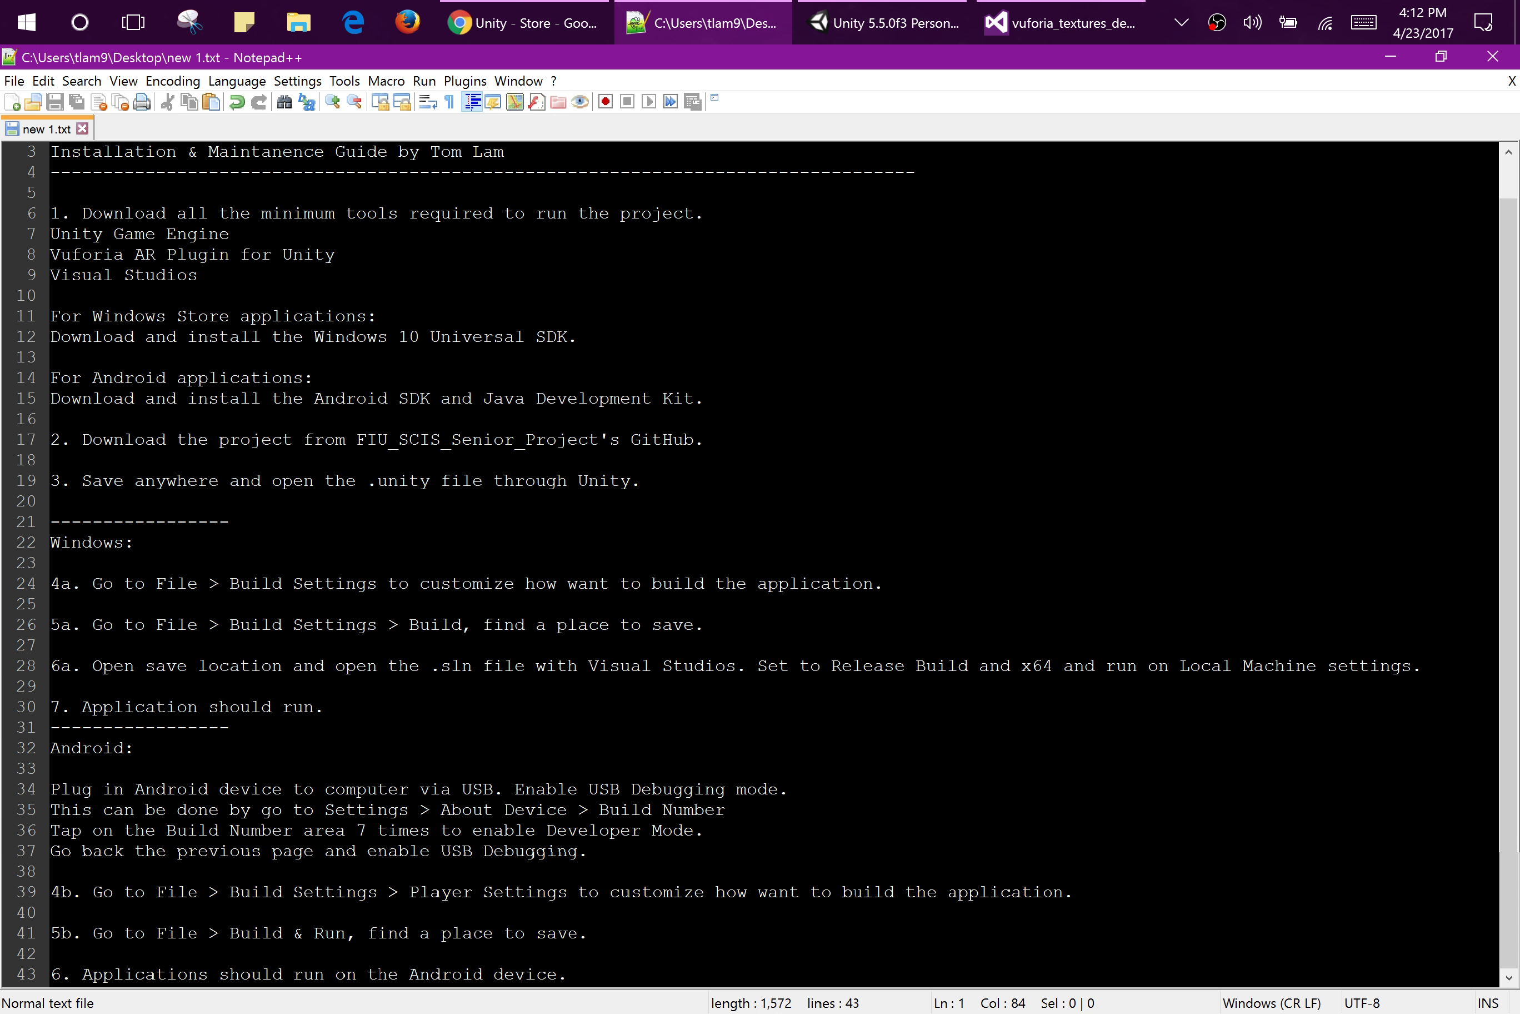
scroll(759, 562, "up", 1)
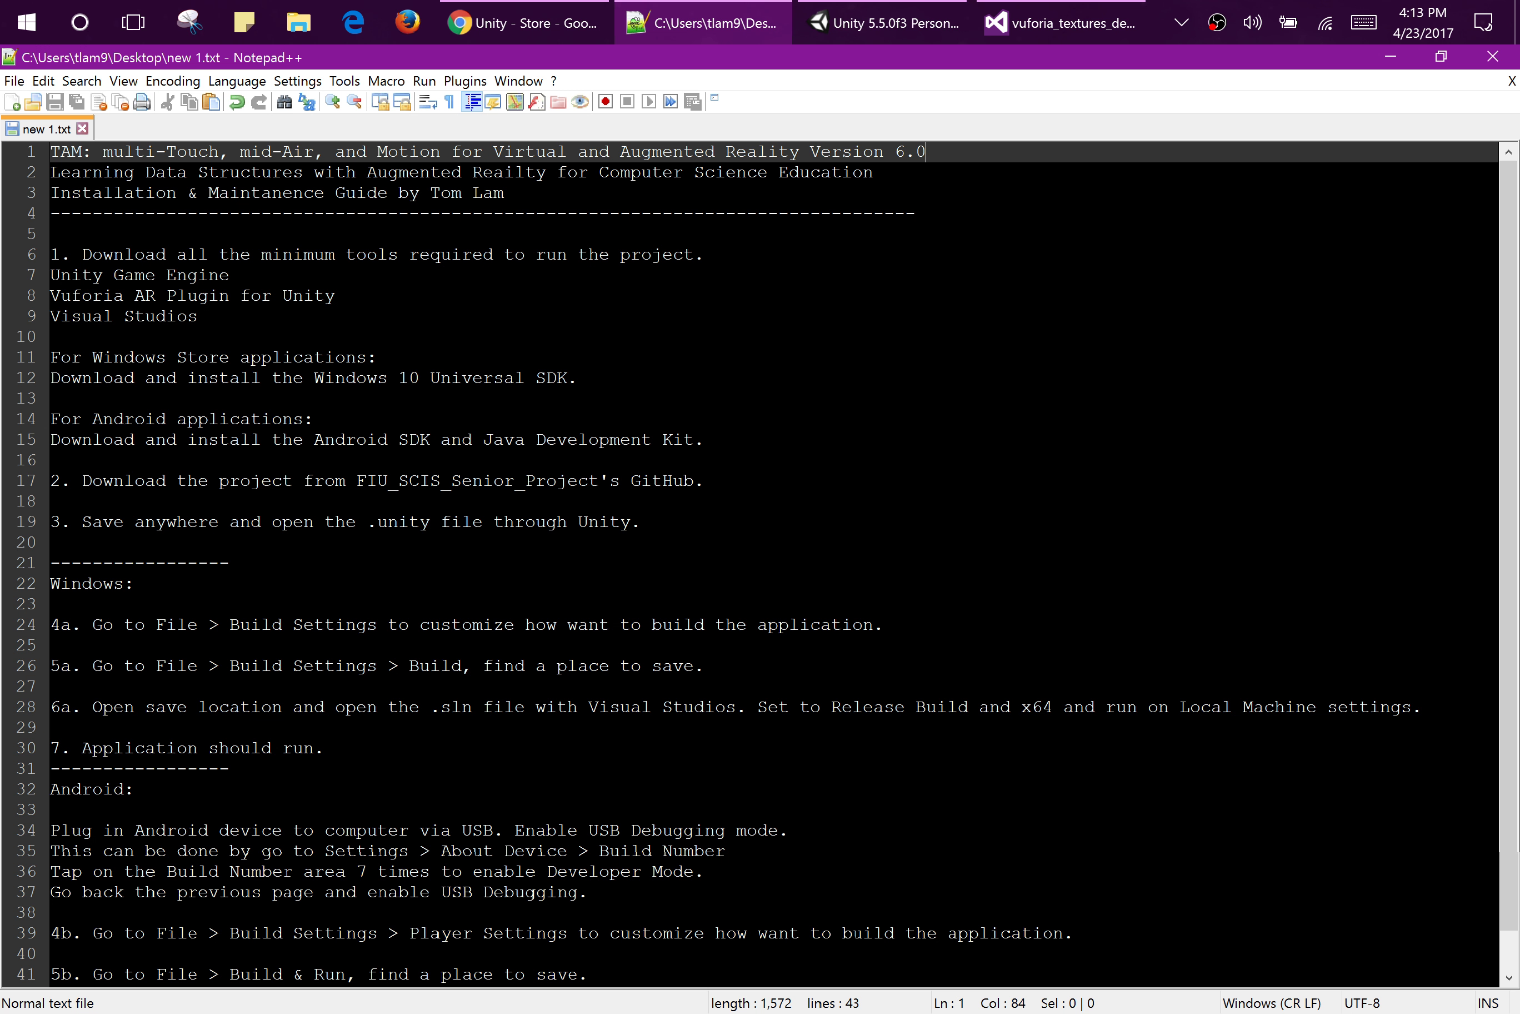
left_click(525, 2)
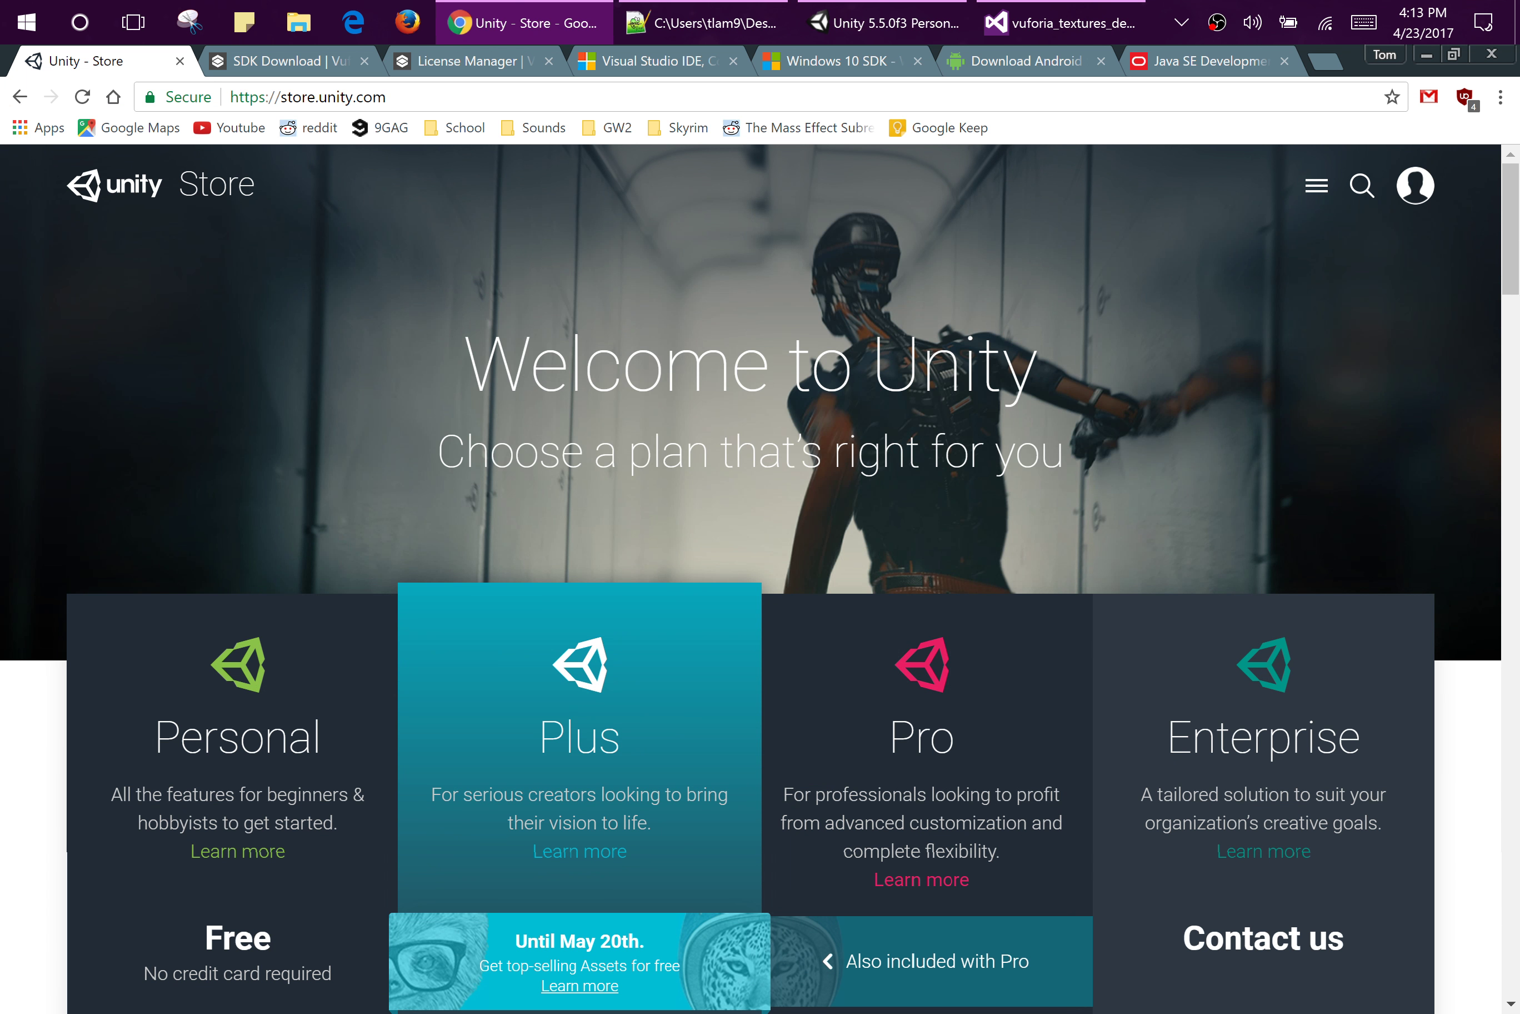
scroll(322, 825, "down", 3)
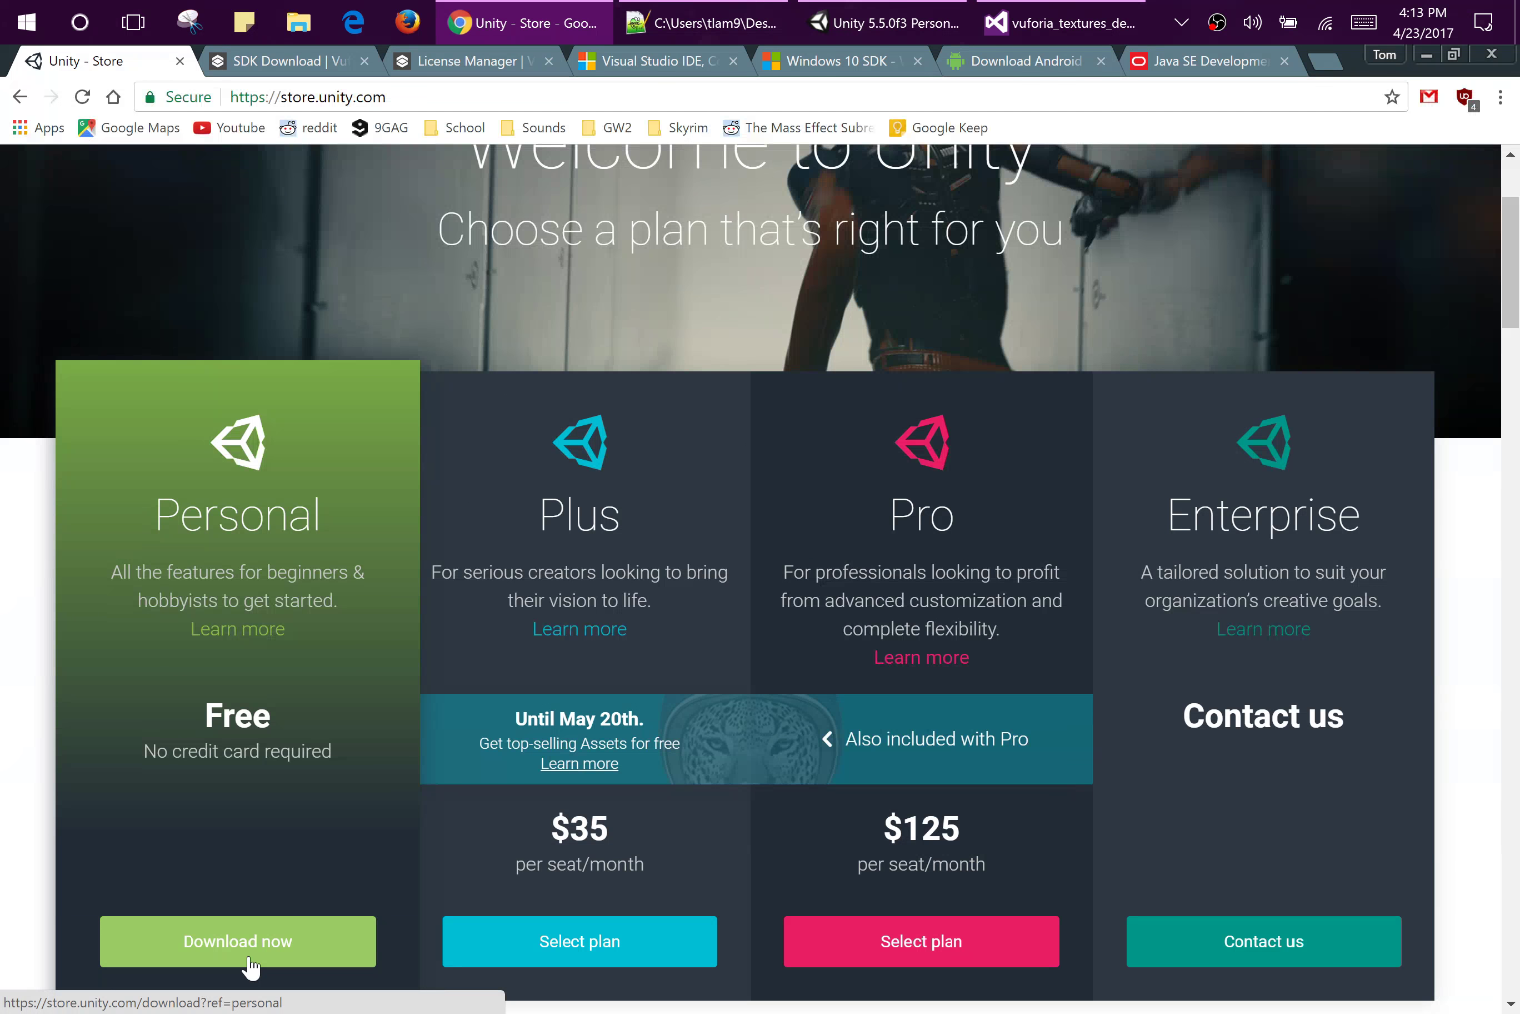
scroll(479, 494, "up", 3)
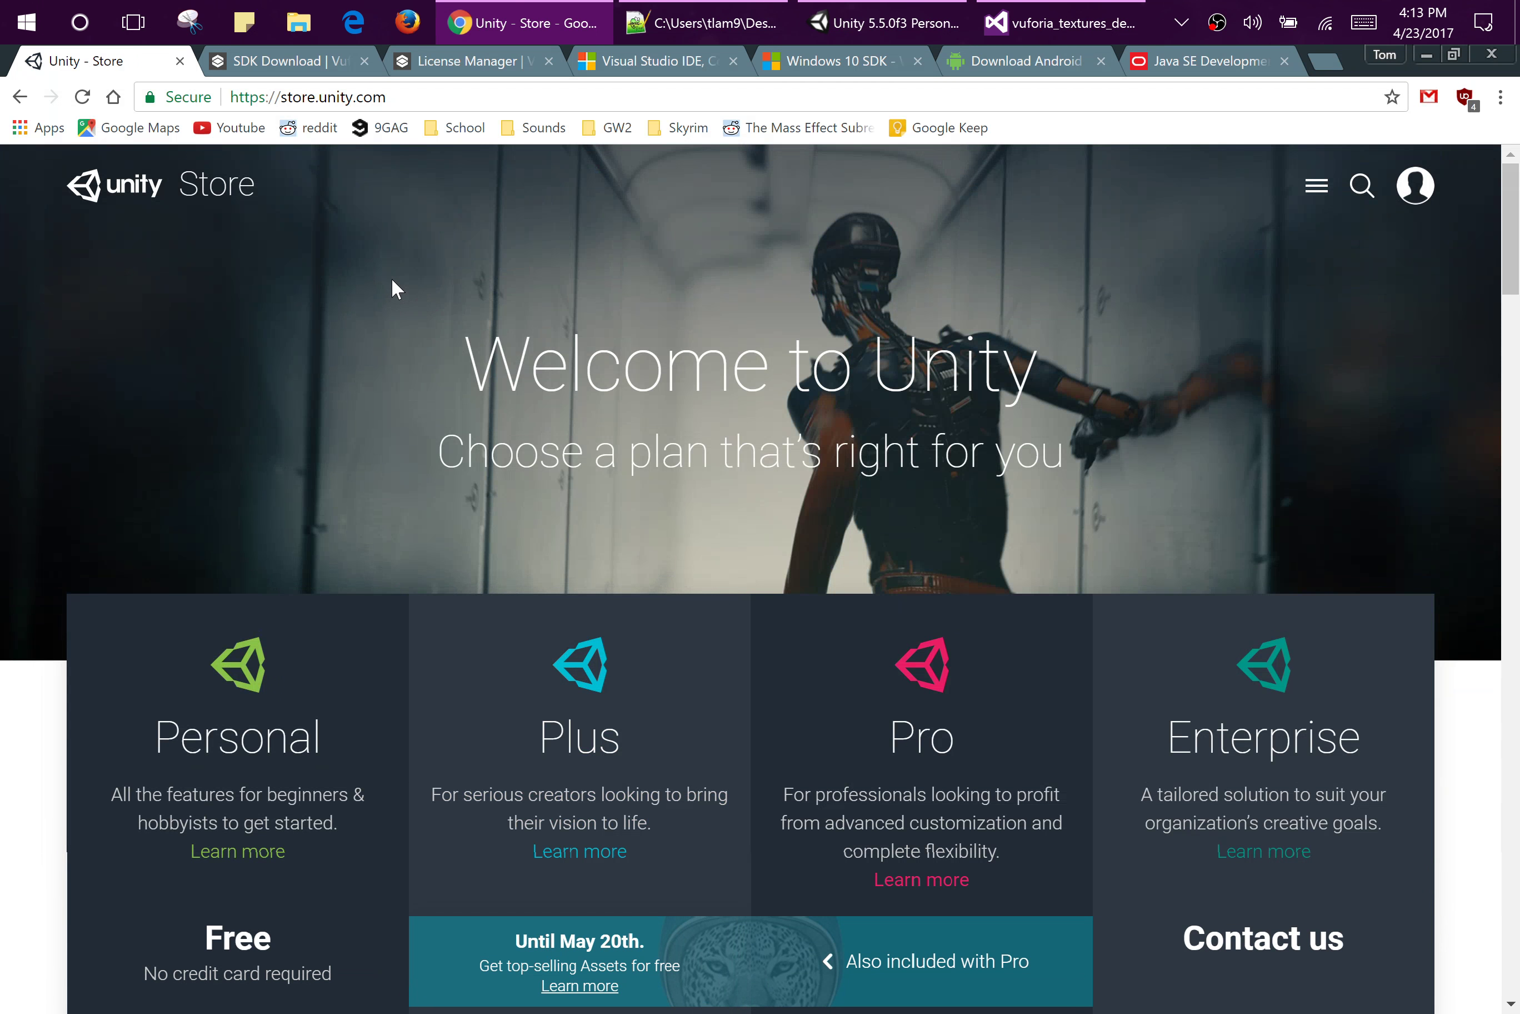
View the Vuforia SDK download page and the Visual Studio IDE download page
left_click(304, 66)
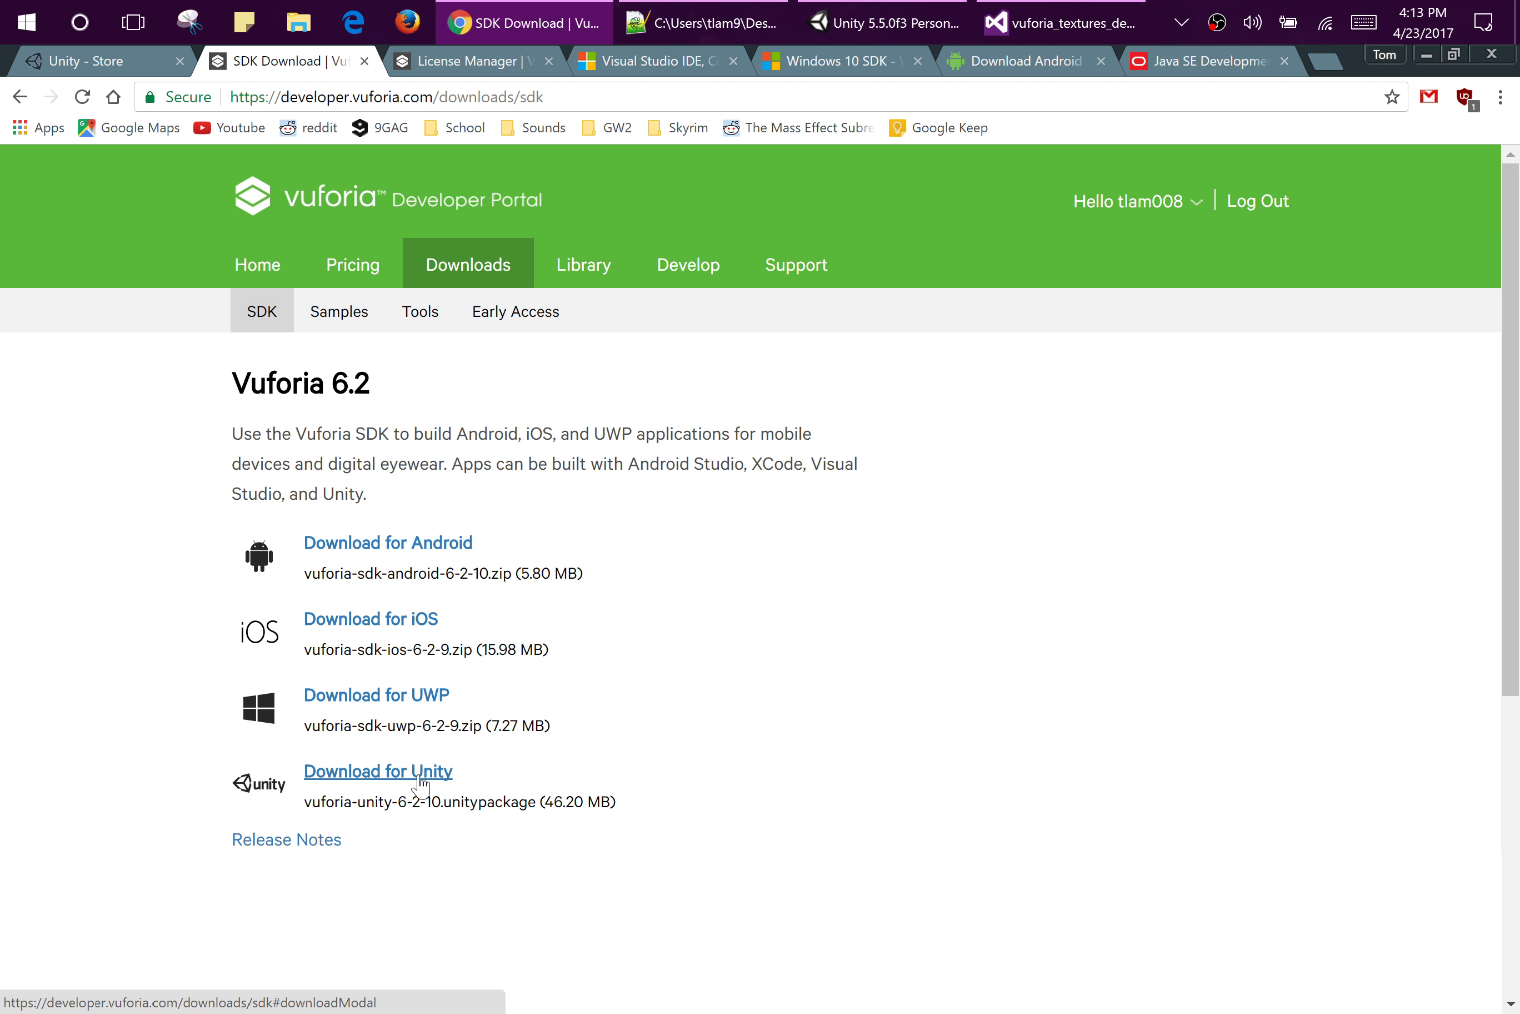
left_click(650, 60)
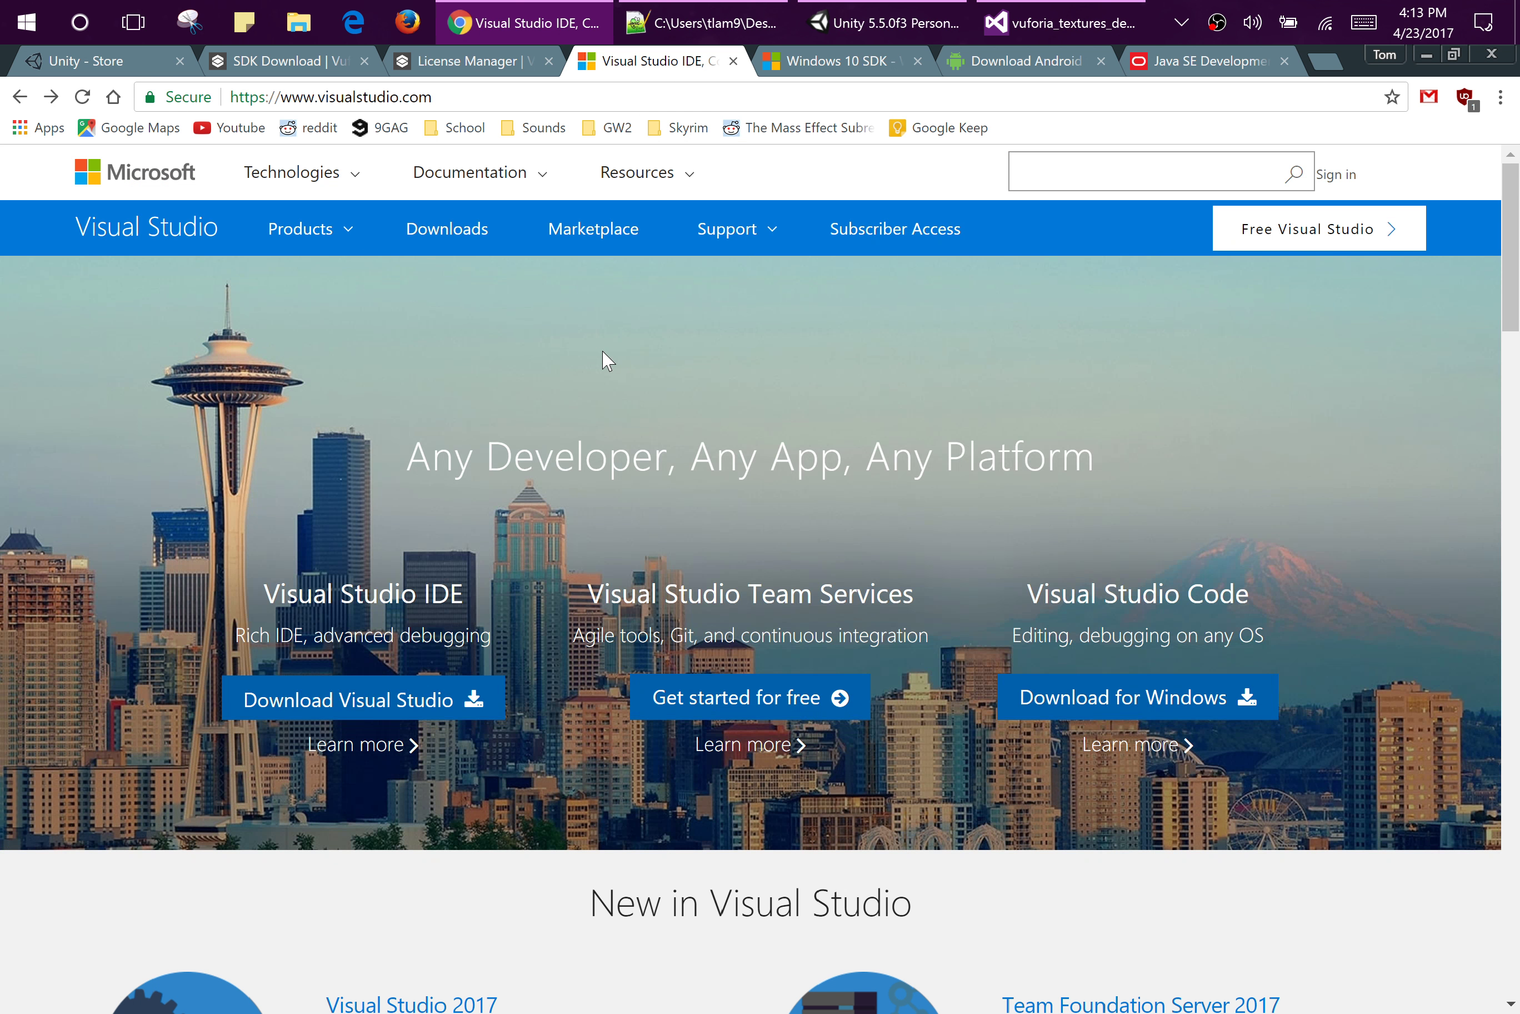
scroll(608, 360, "down", 2)
mouse_move(445, 589)
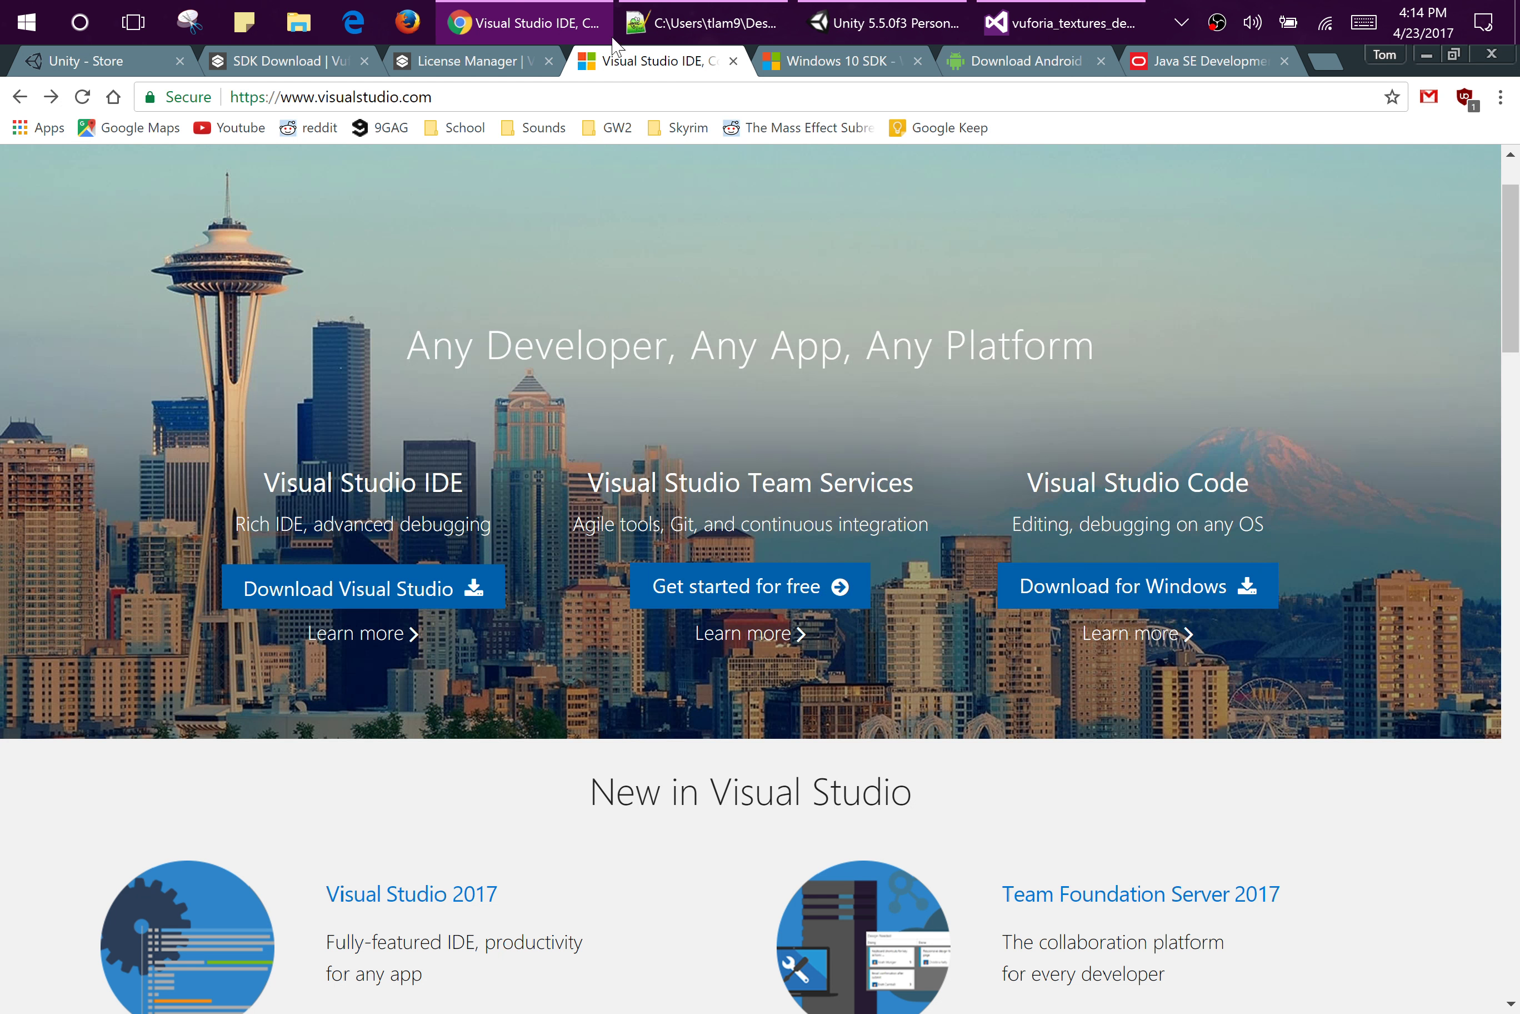
Consult the guide in Notepad++, switch to Unity and inspect the Windows Store platform's build settings
left_click(646, 29)
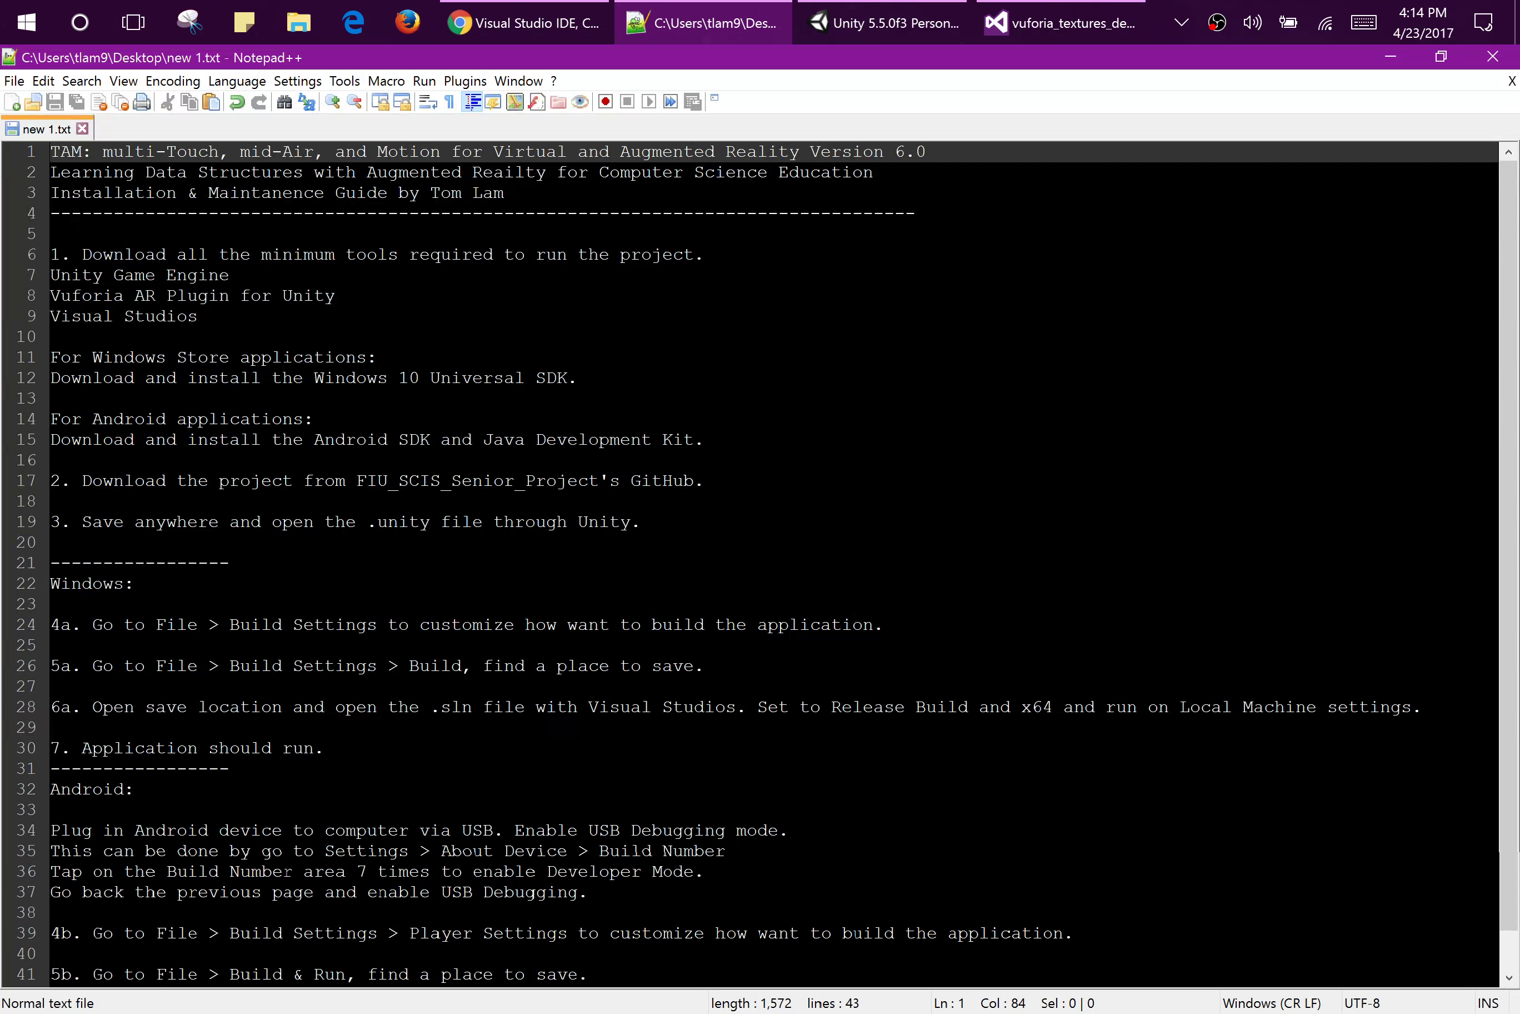
mouse_move(861, 26)
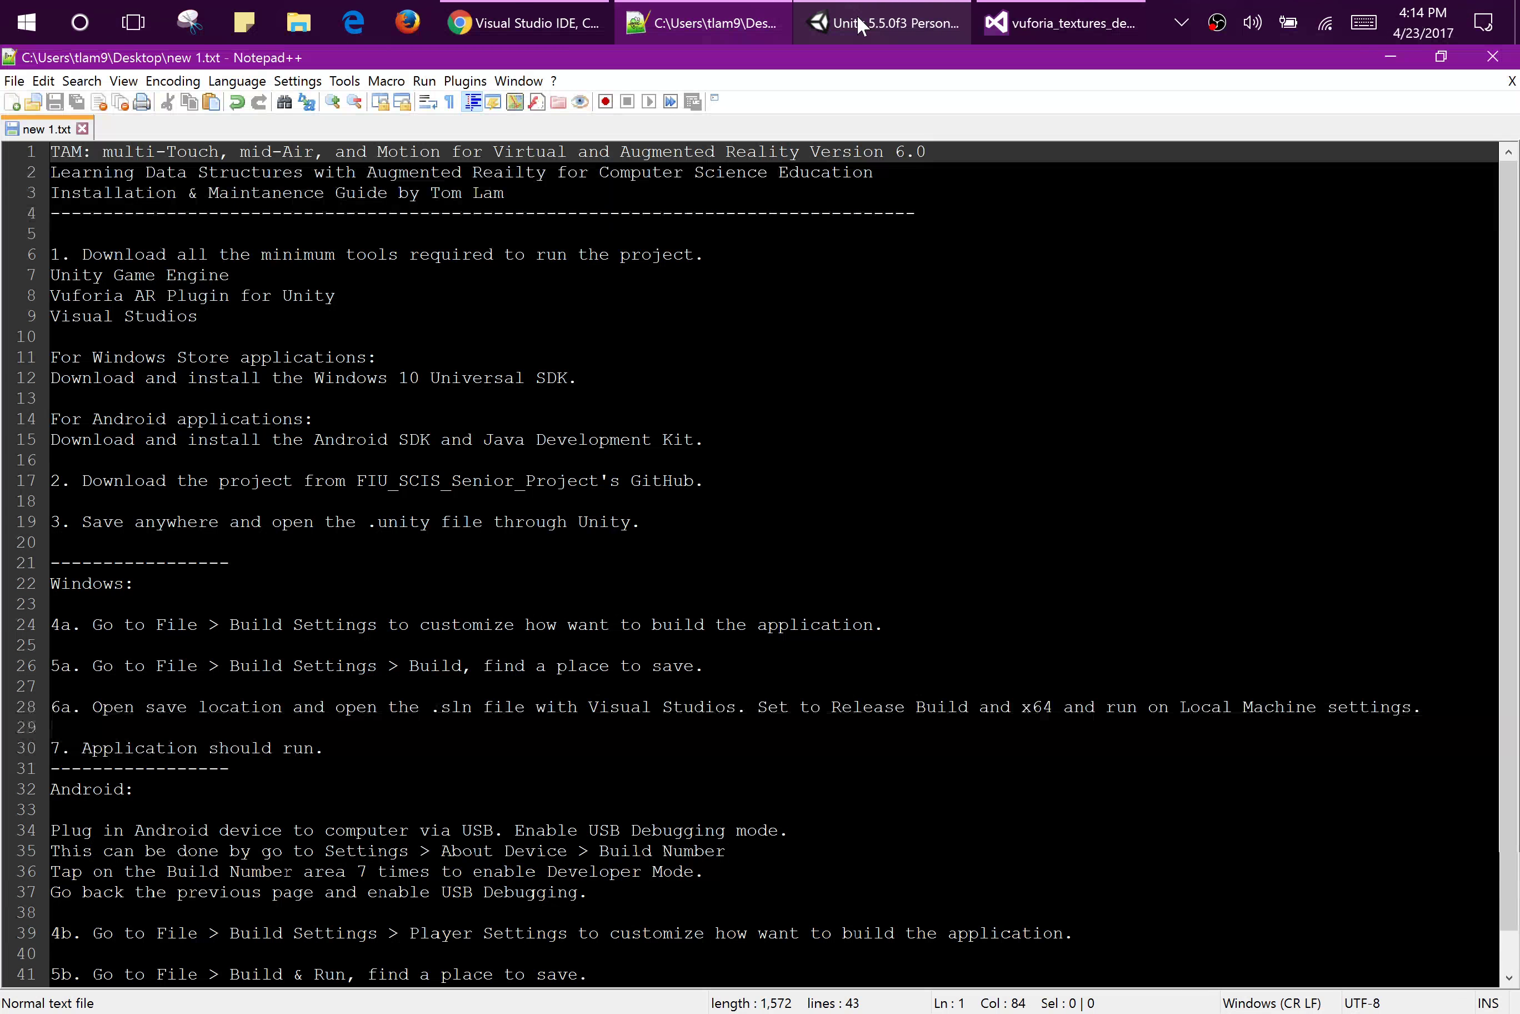
left_click(858, 17)
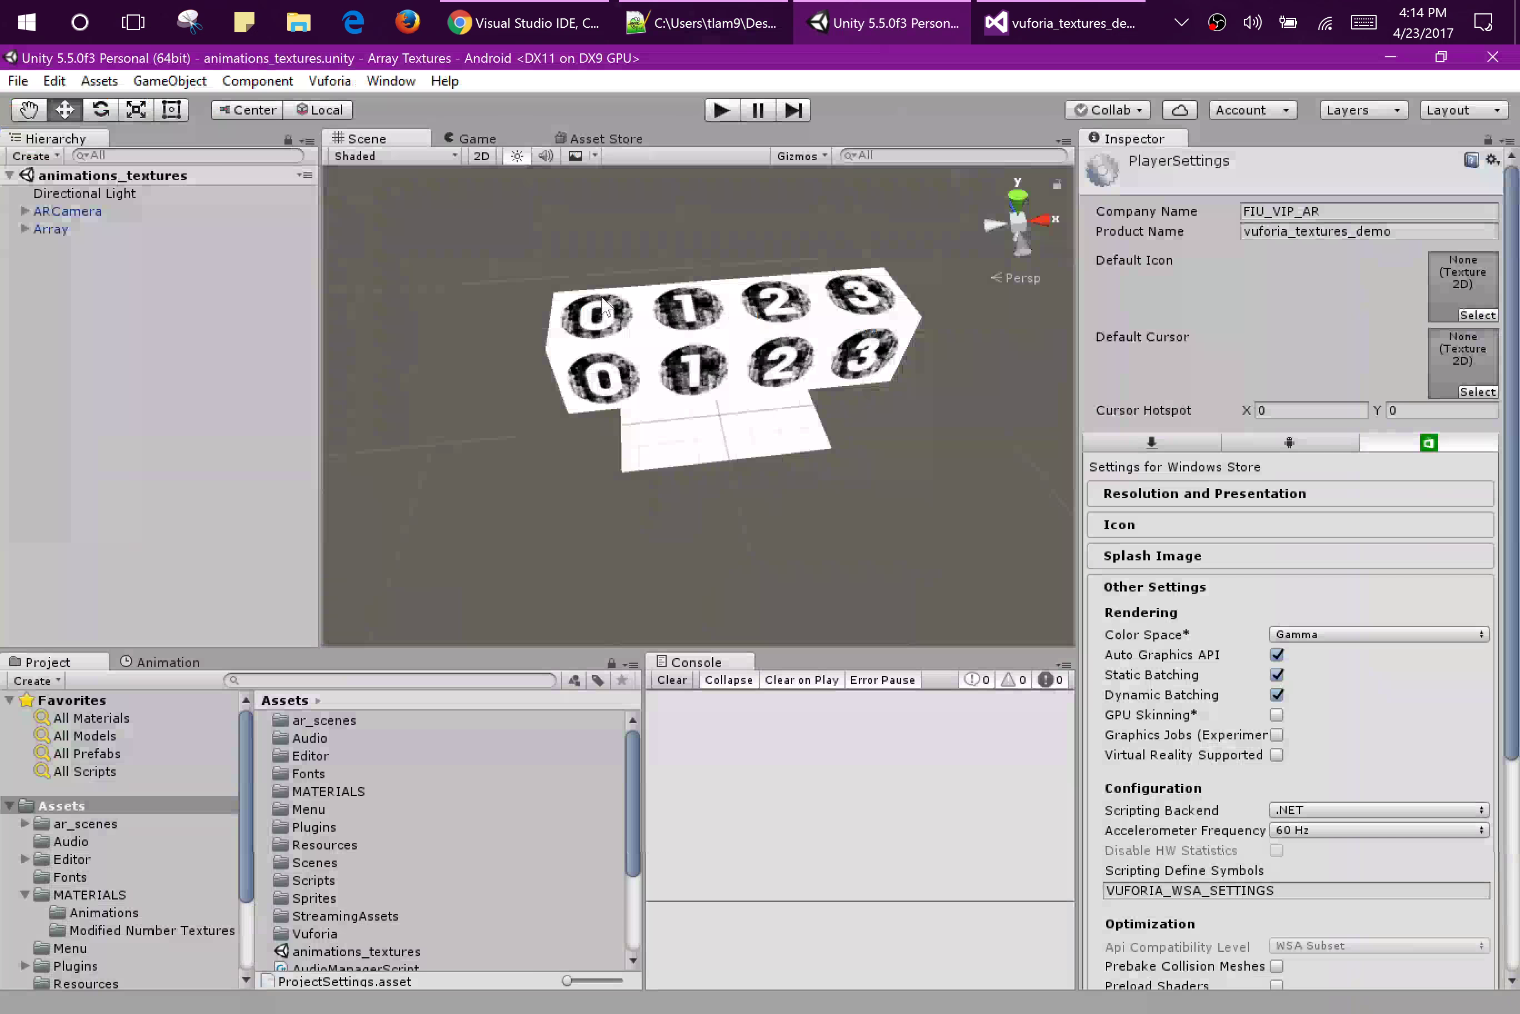
left_click(18, 82)
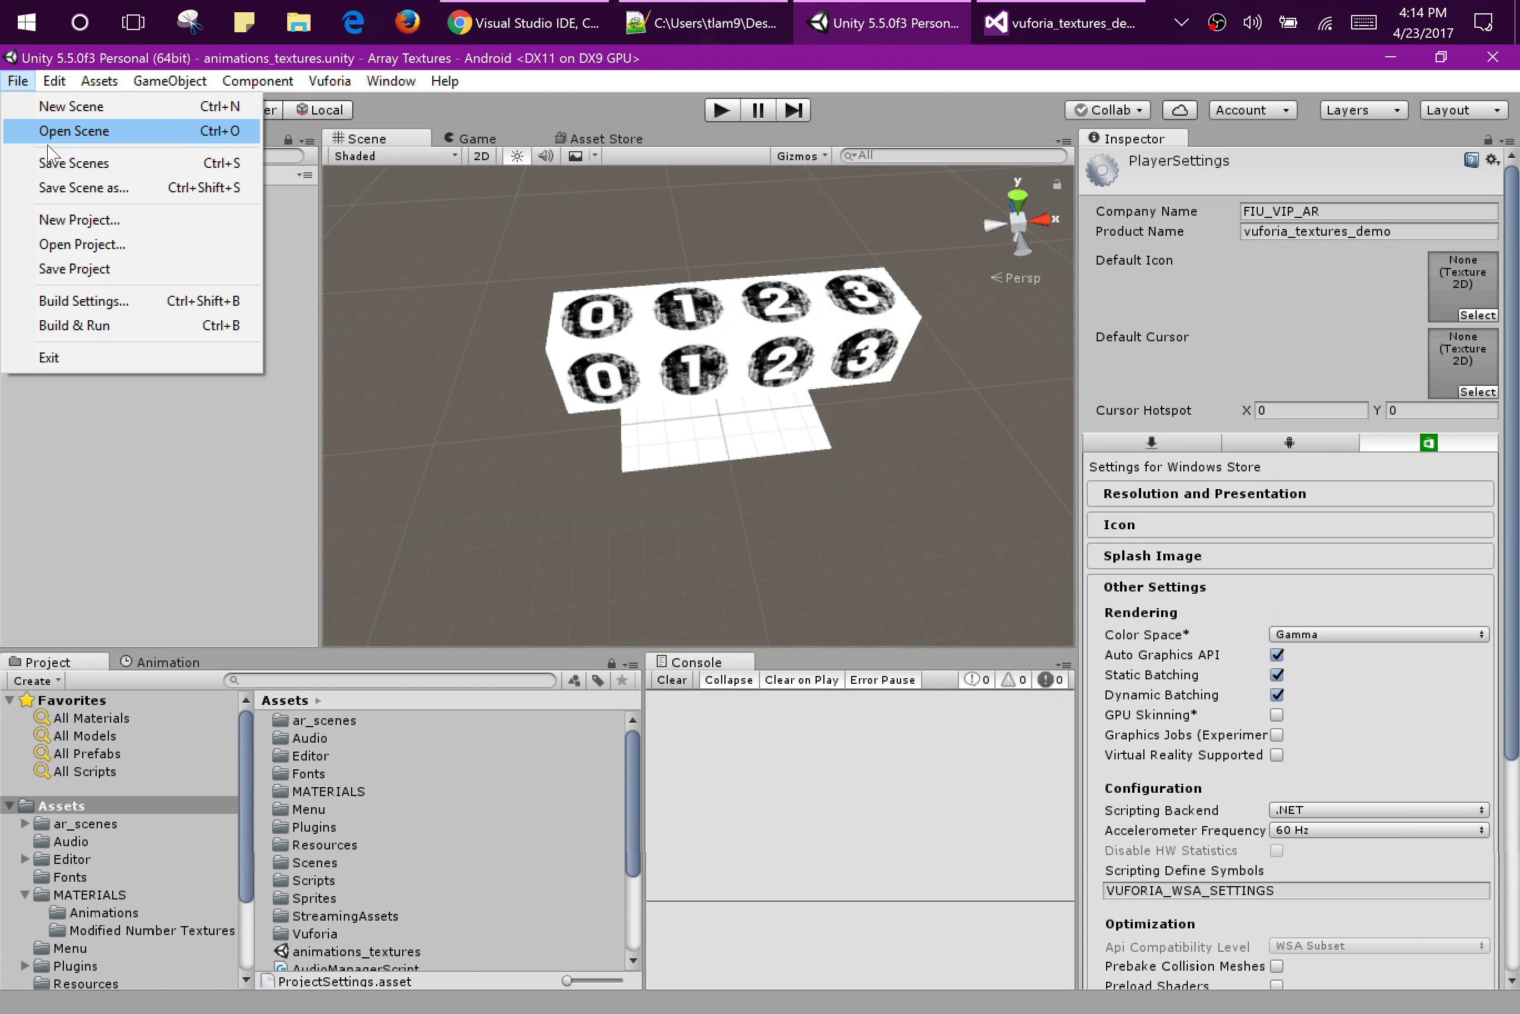
left_click(88, 304)
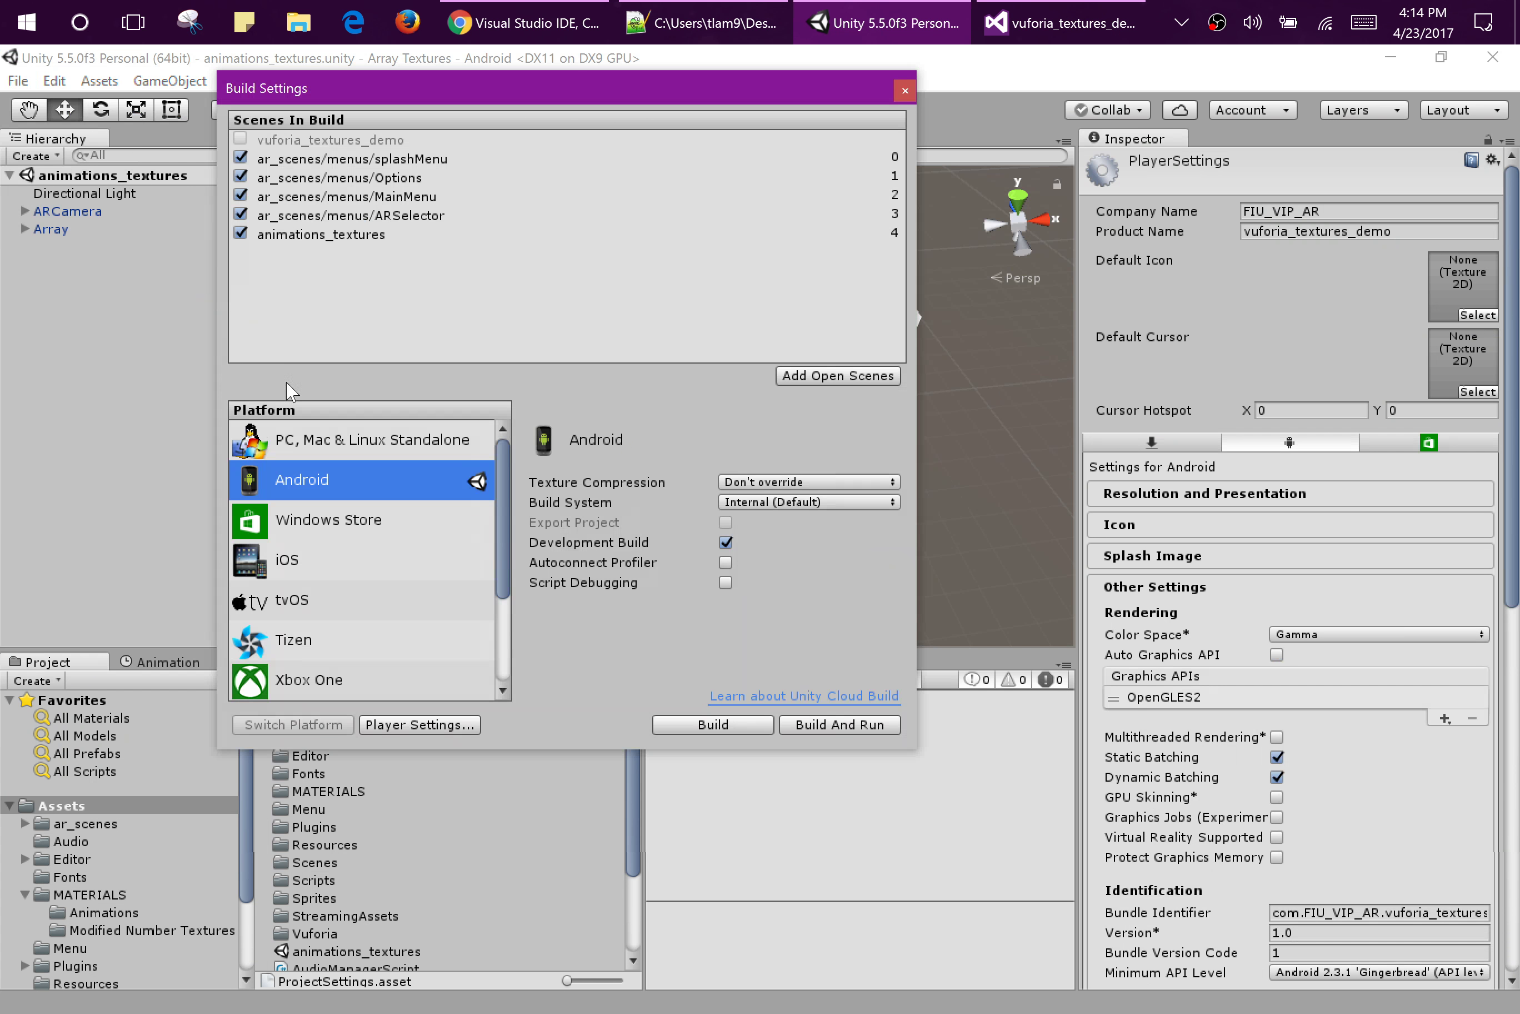
left_click(334, 522)
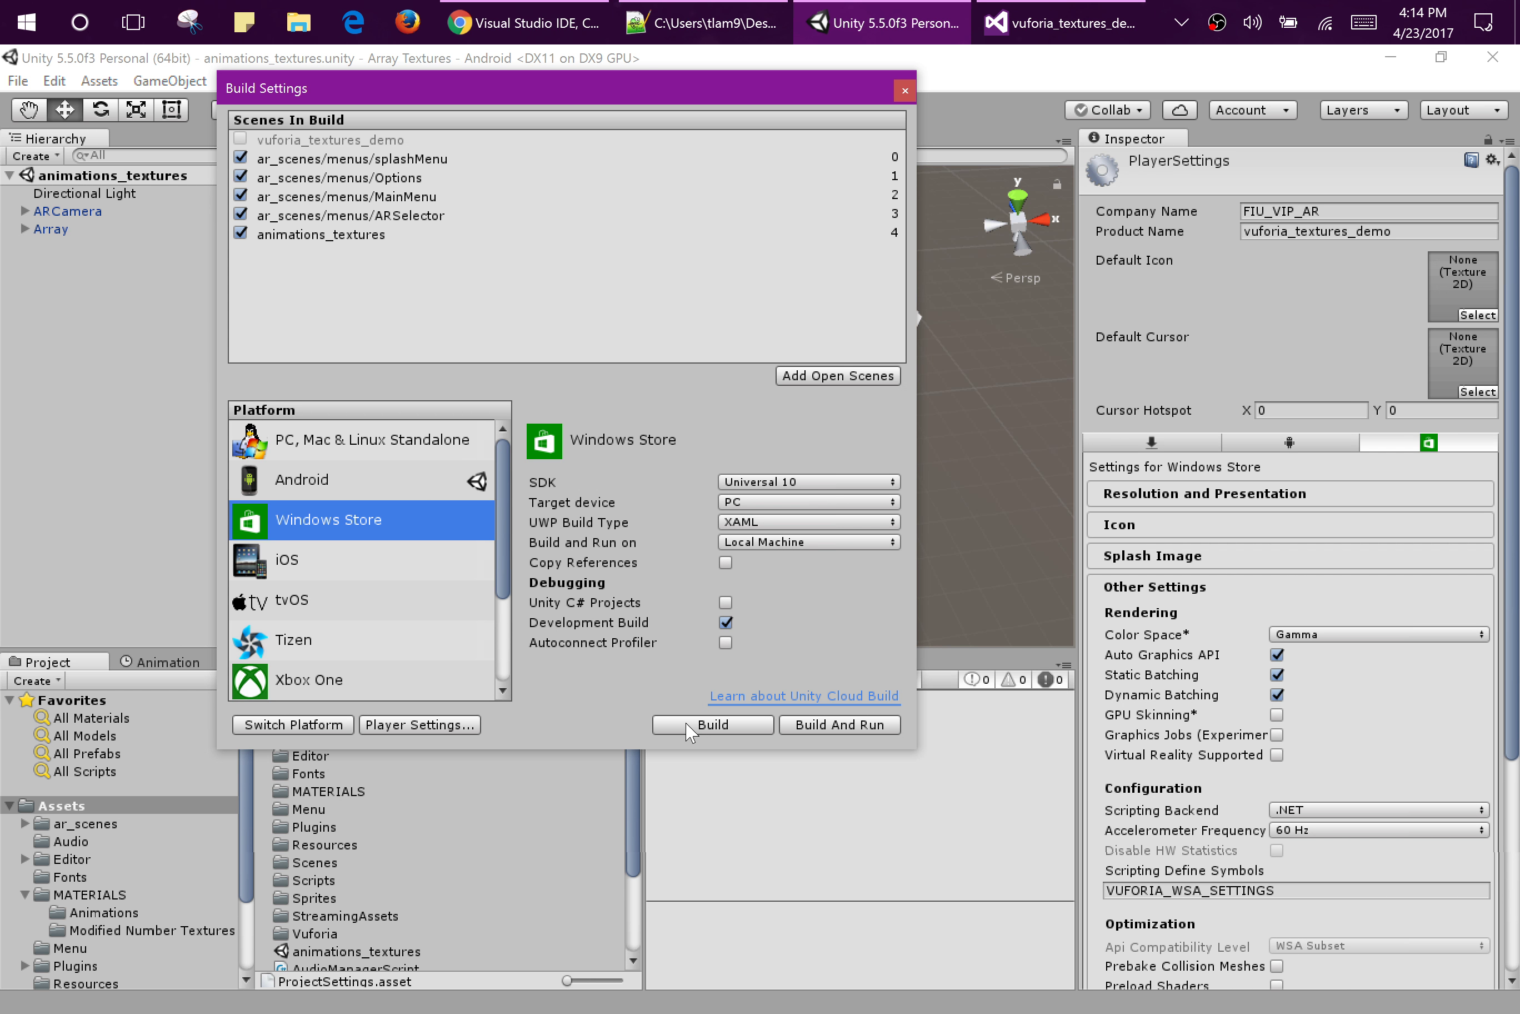
left_click(905, 91)
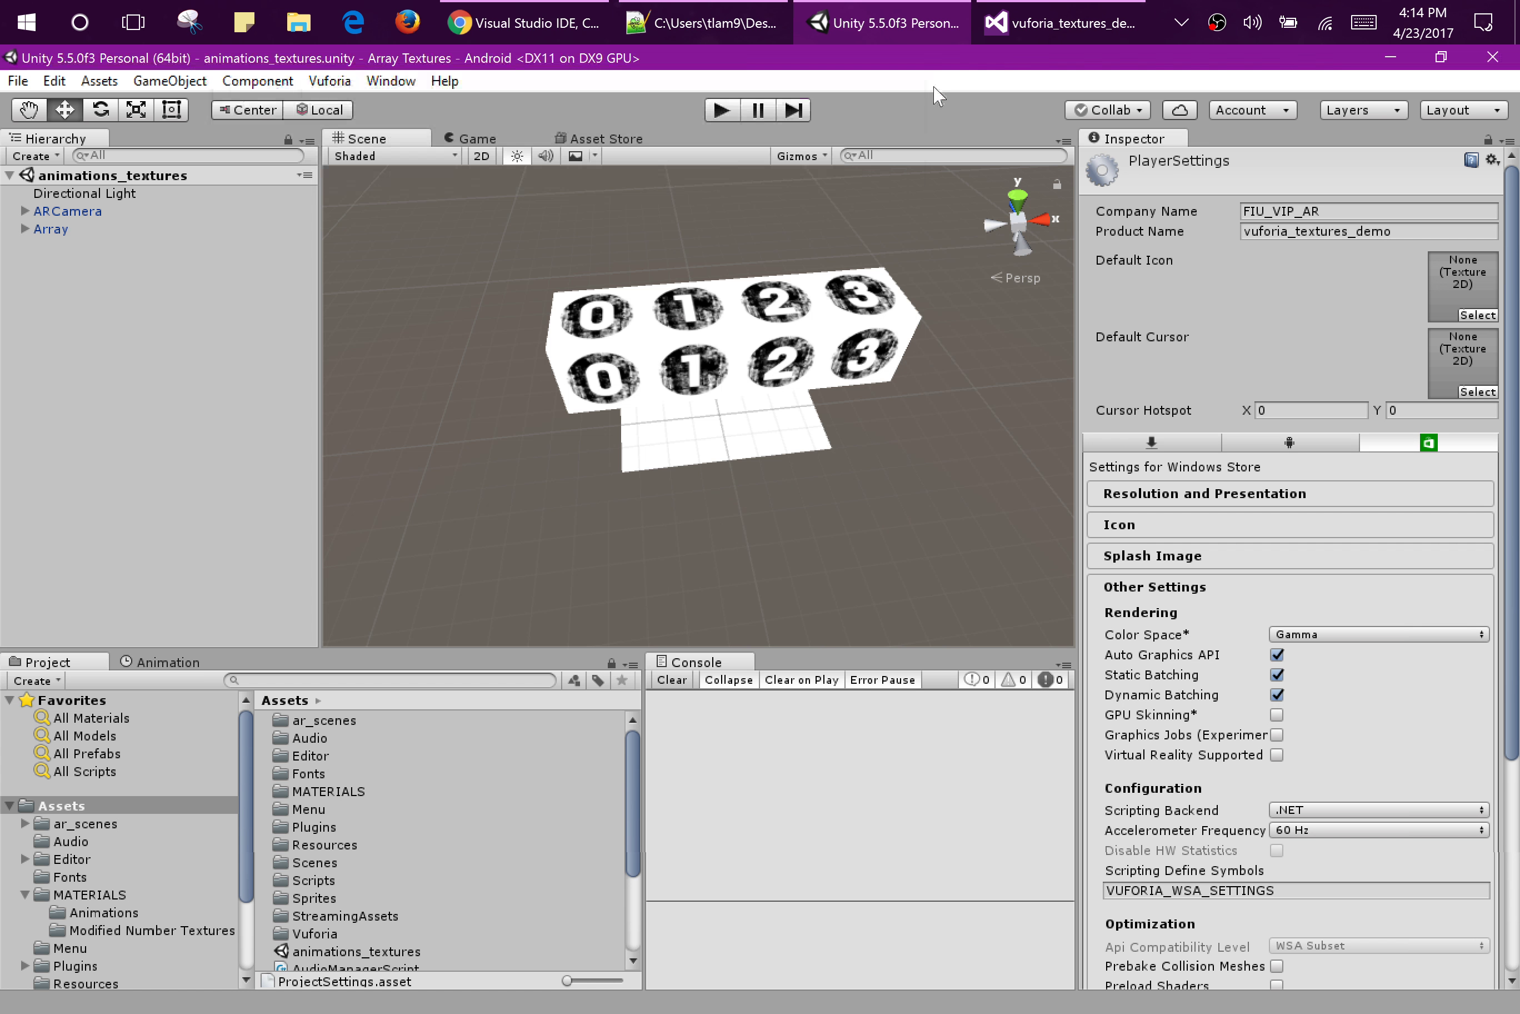
Check the run configuration in Visual Studio and return to Notepad++ to read the guide's Android instructions
left_click(1045, 19)
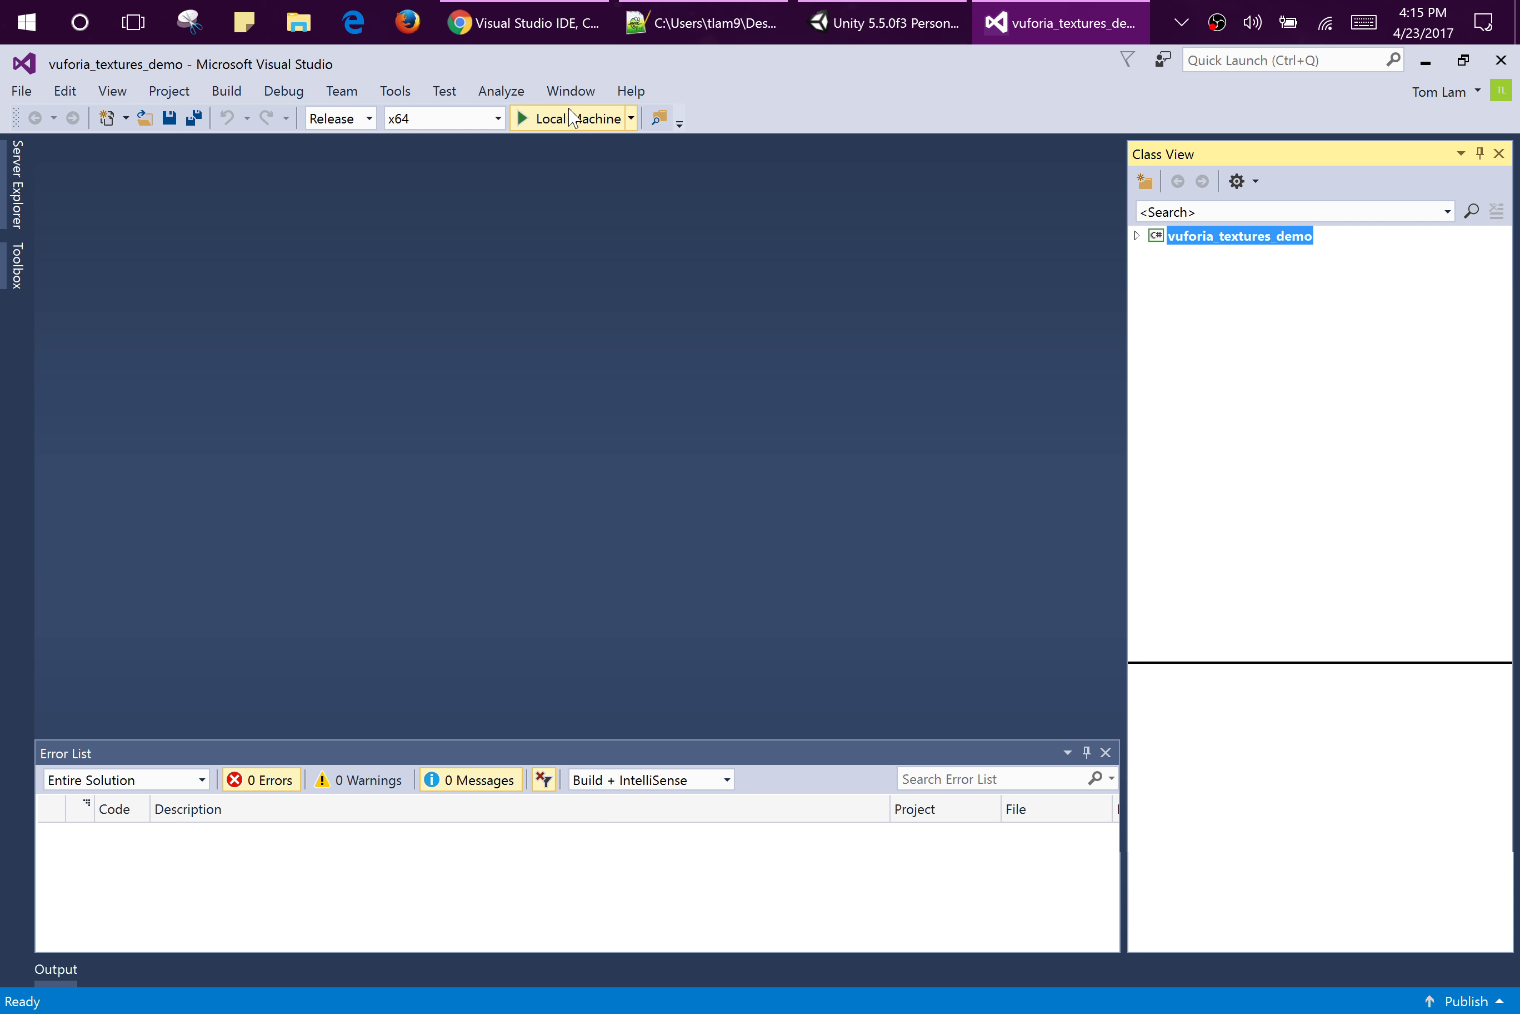
left_click(554, 37)
left_click(665, 38)
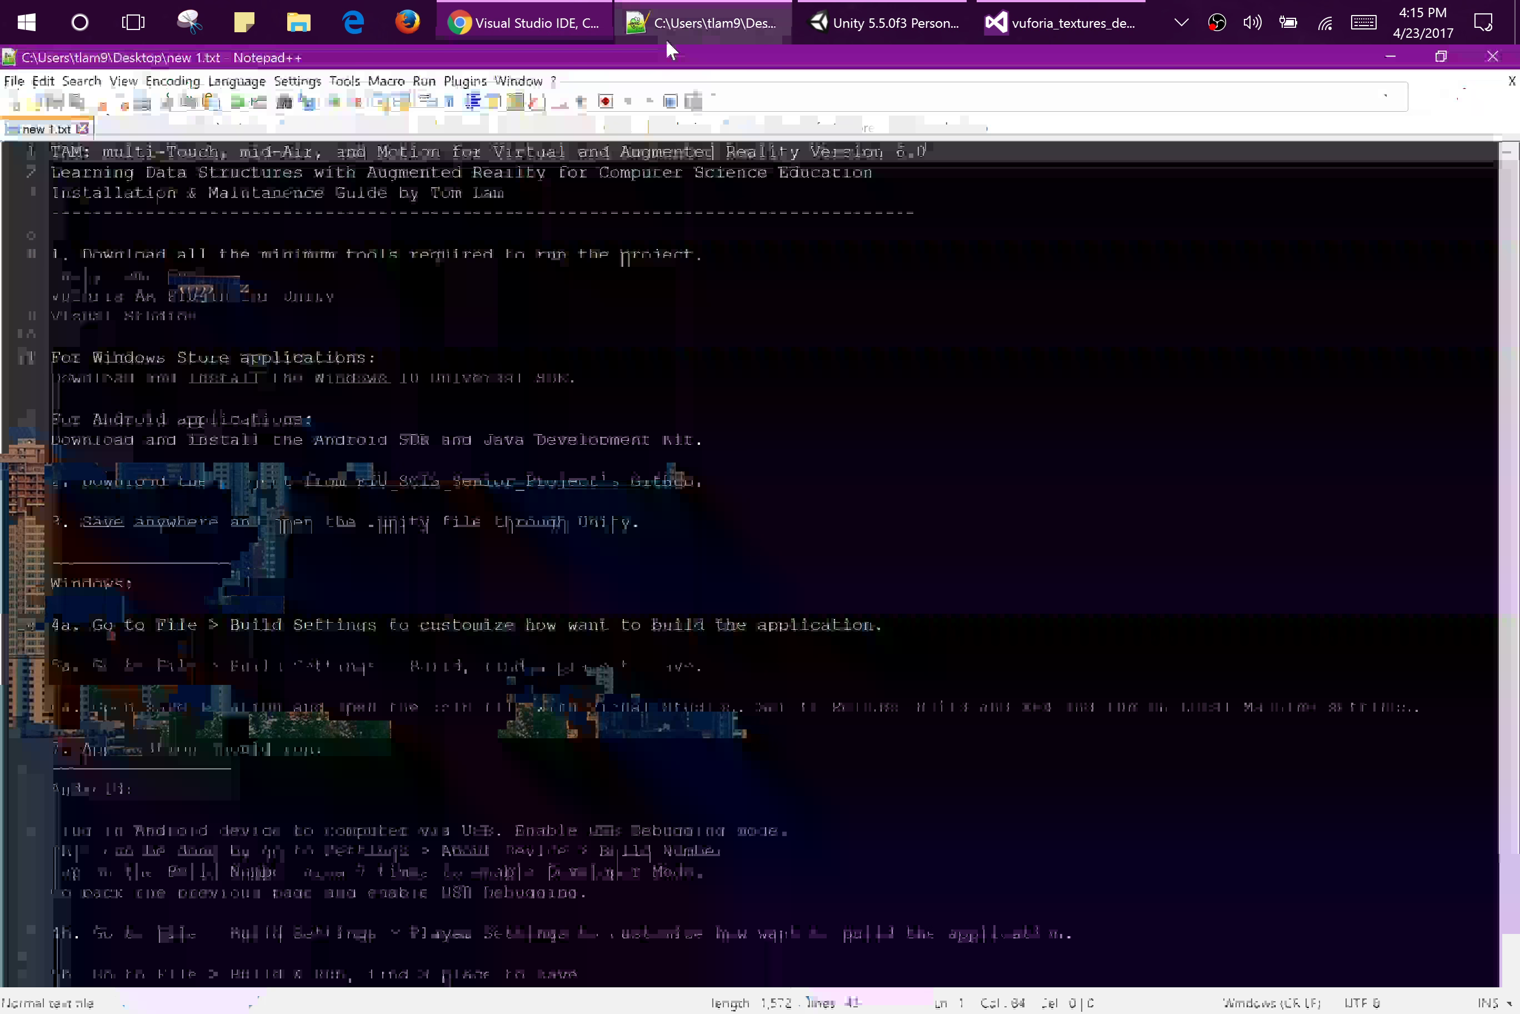
scroll(759, 562, "down", 1)
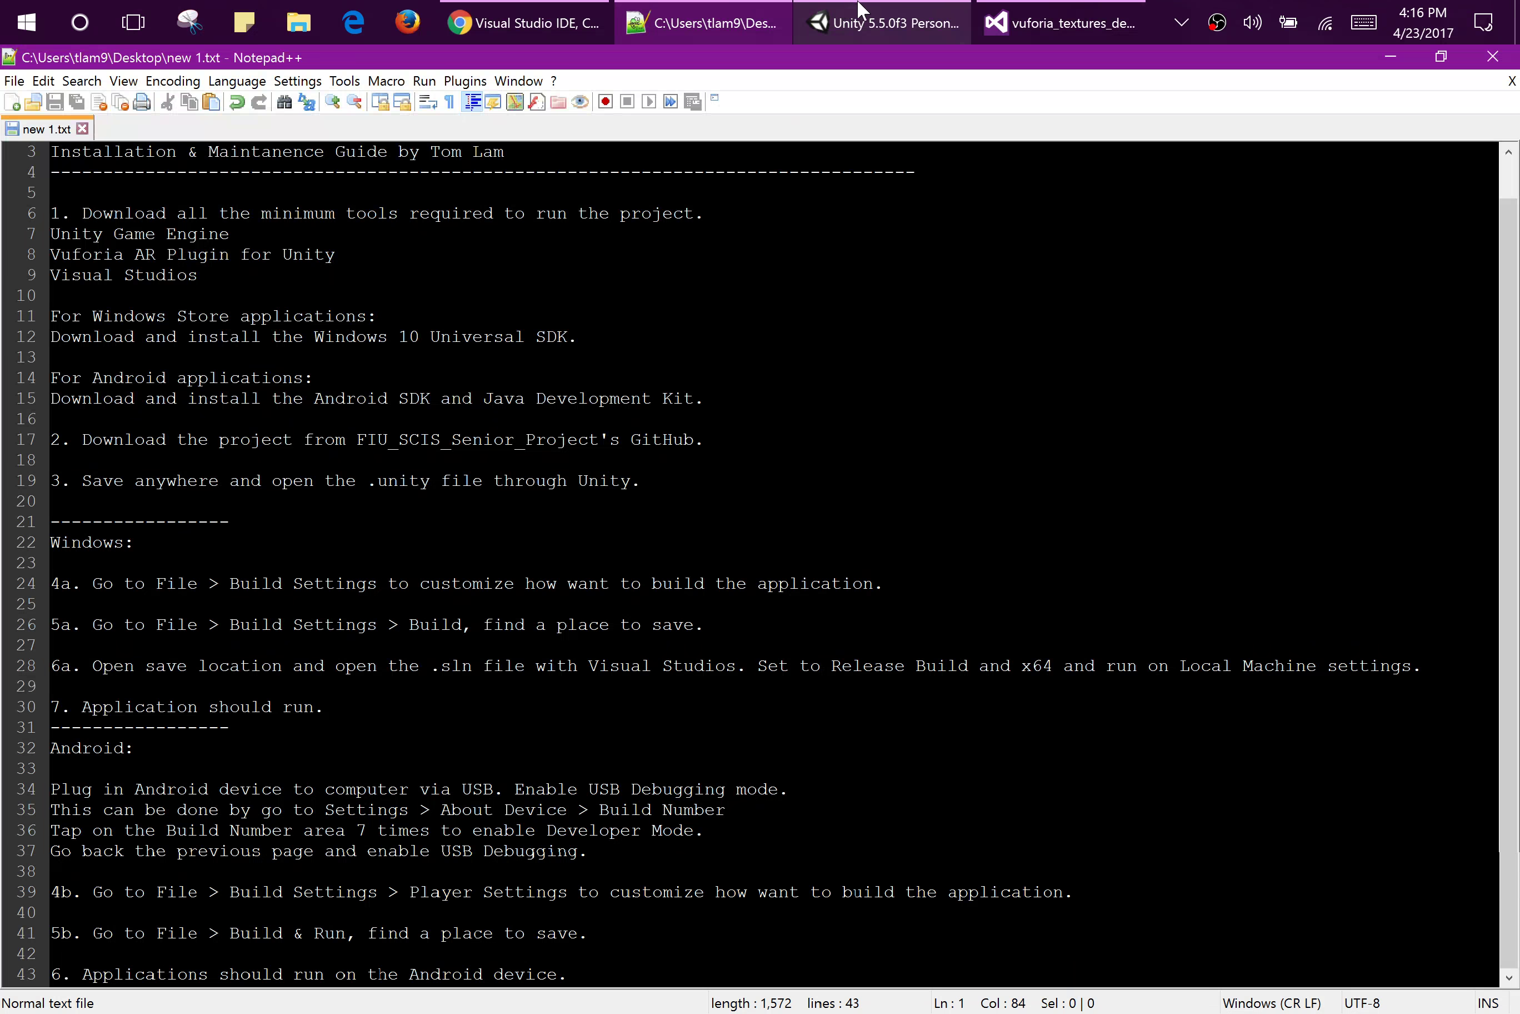
Switch to Unity and open the build settings to view the Android platform's options
left_click(879, 23)
left_click(20, 82)
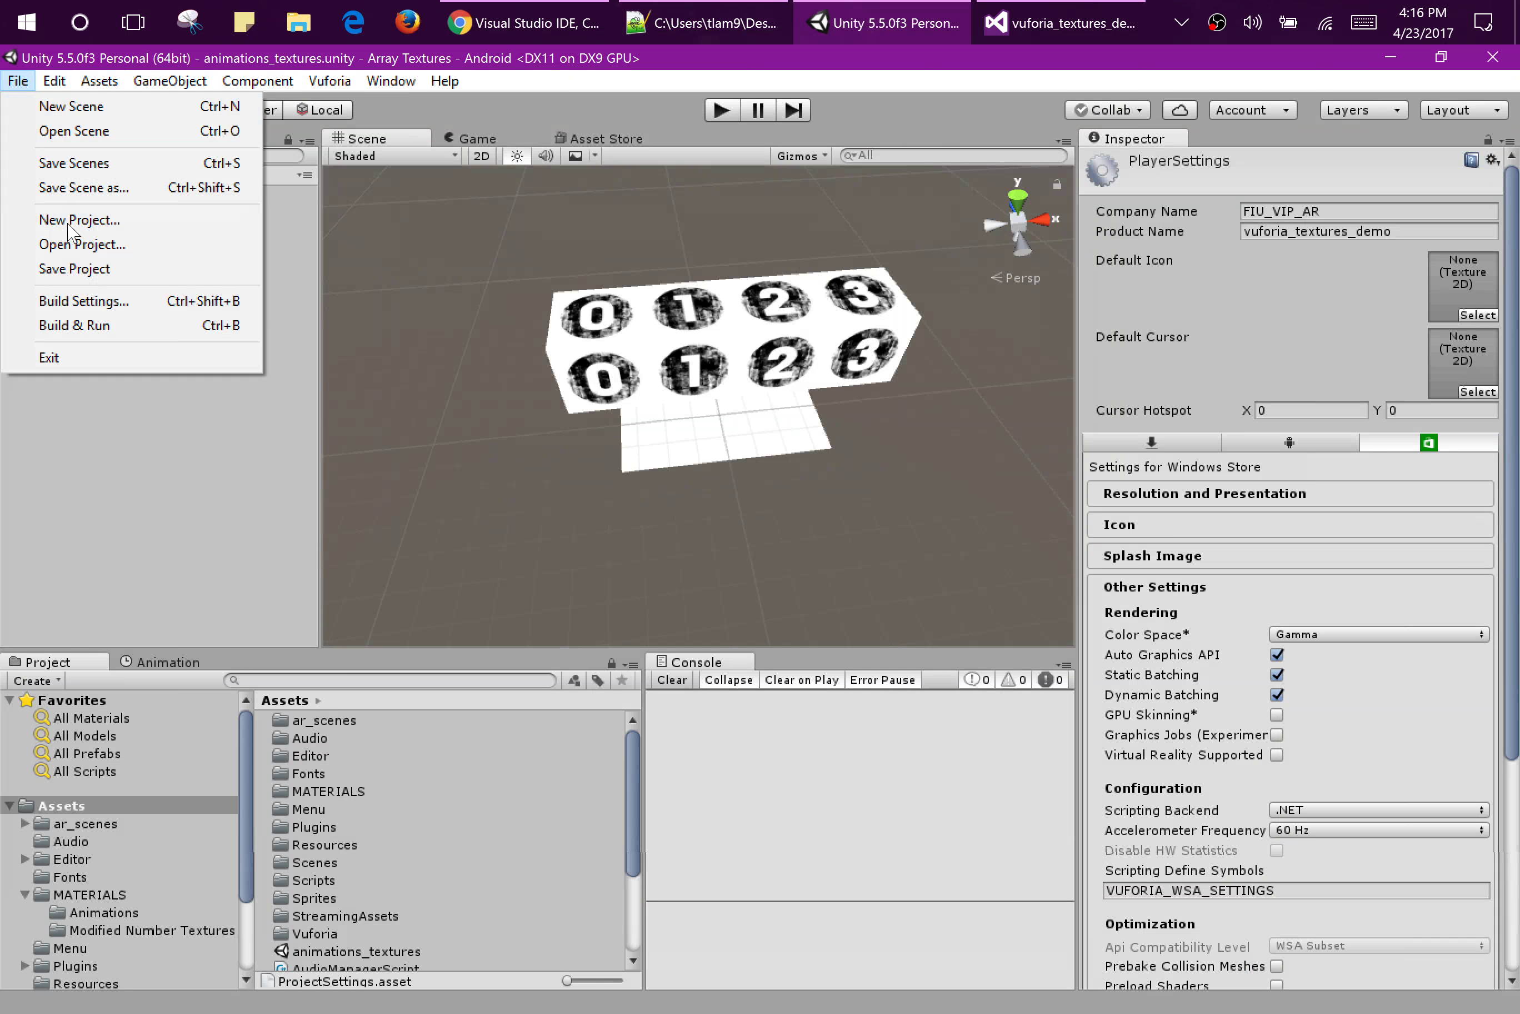
left_click(91, 311)
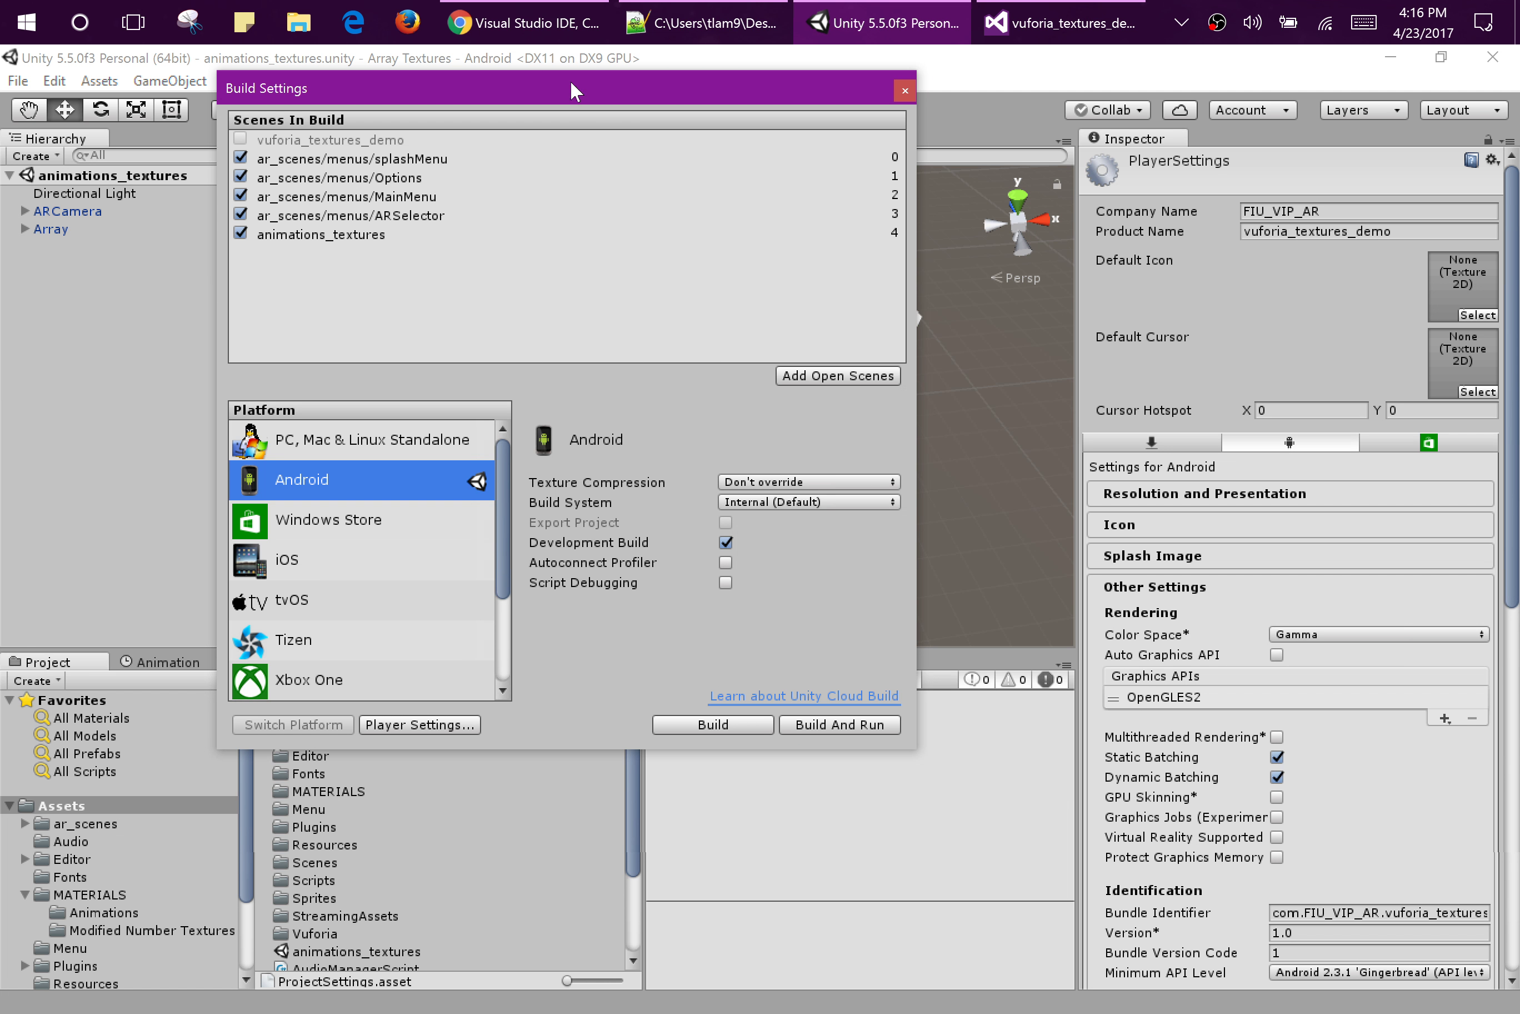
Return to the guide in Notepad++ and highlight the required tools, ending on the line "Vuforia AR Plugin for Unity"
left_click(650, 30)
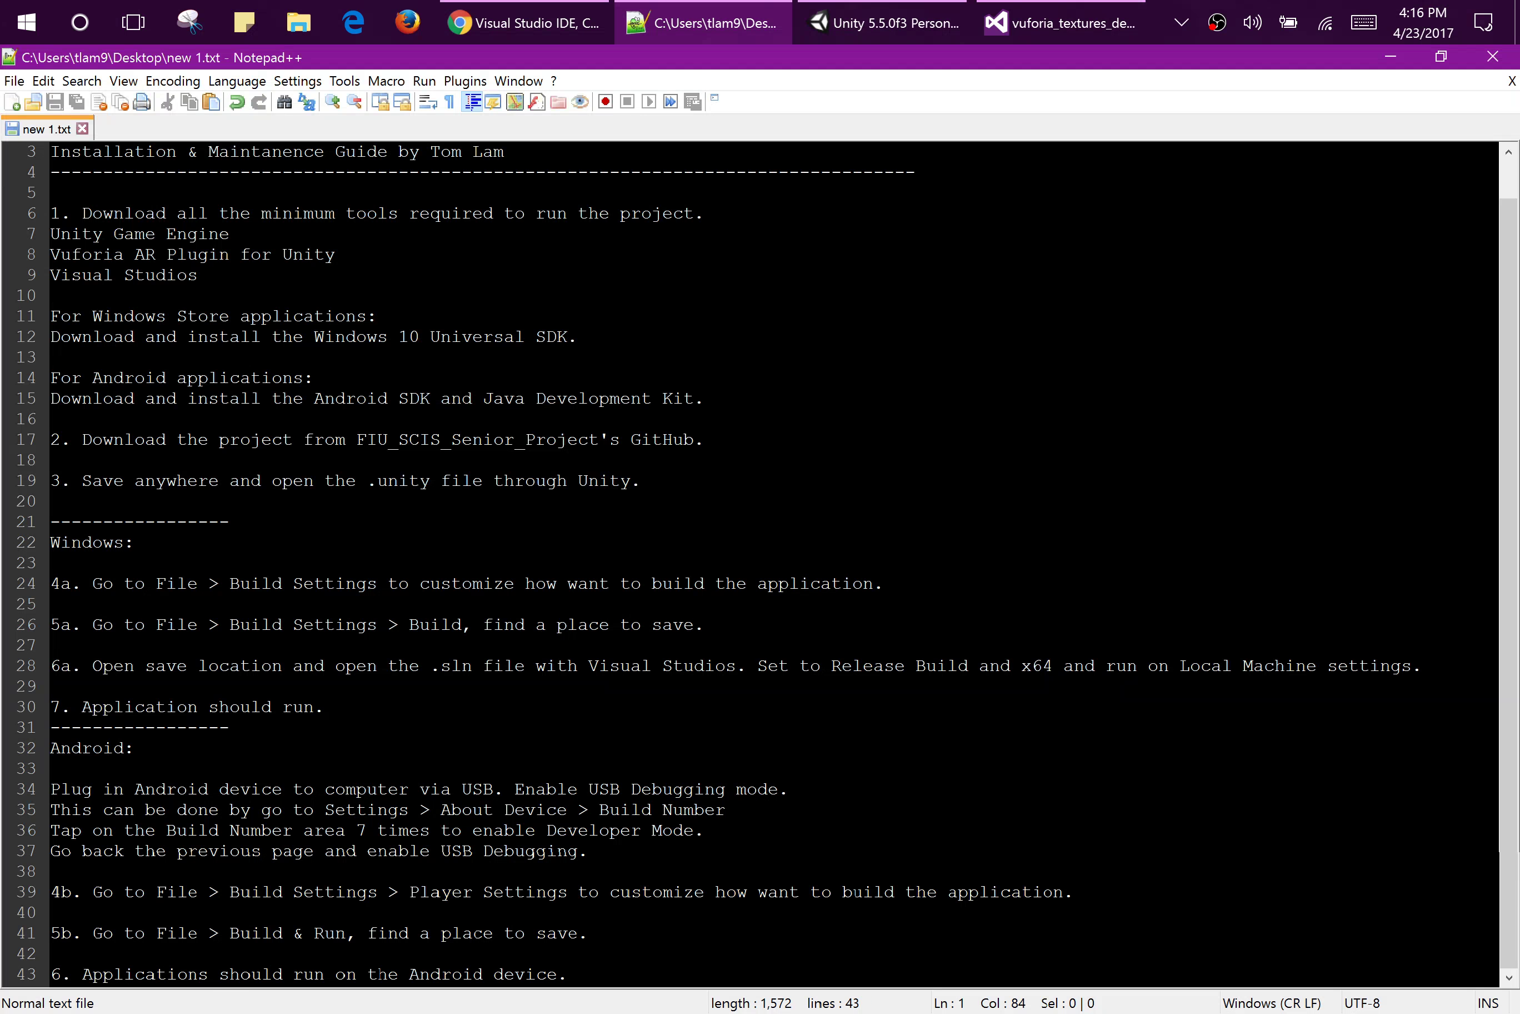
left_click_drag(197, 274, 51, 234)
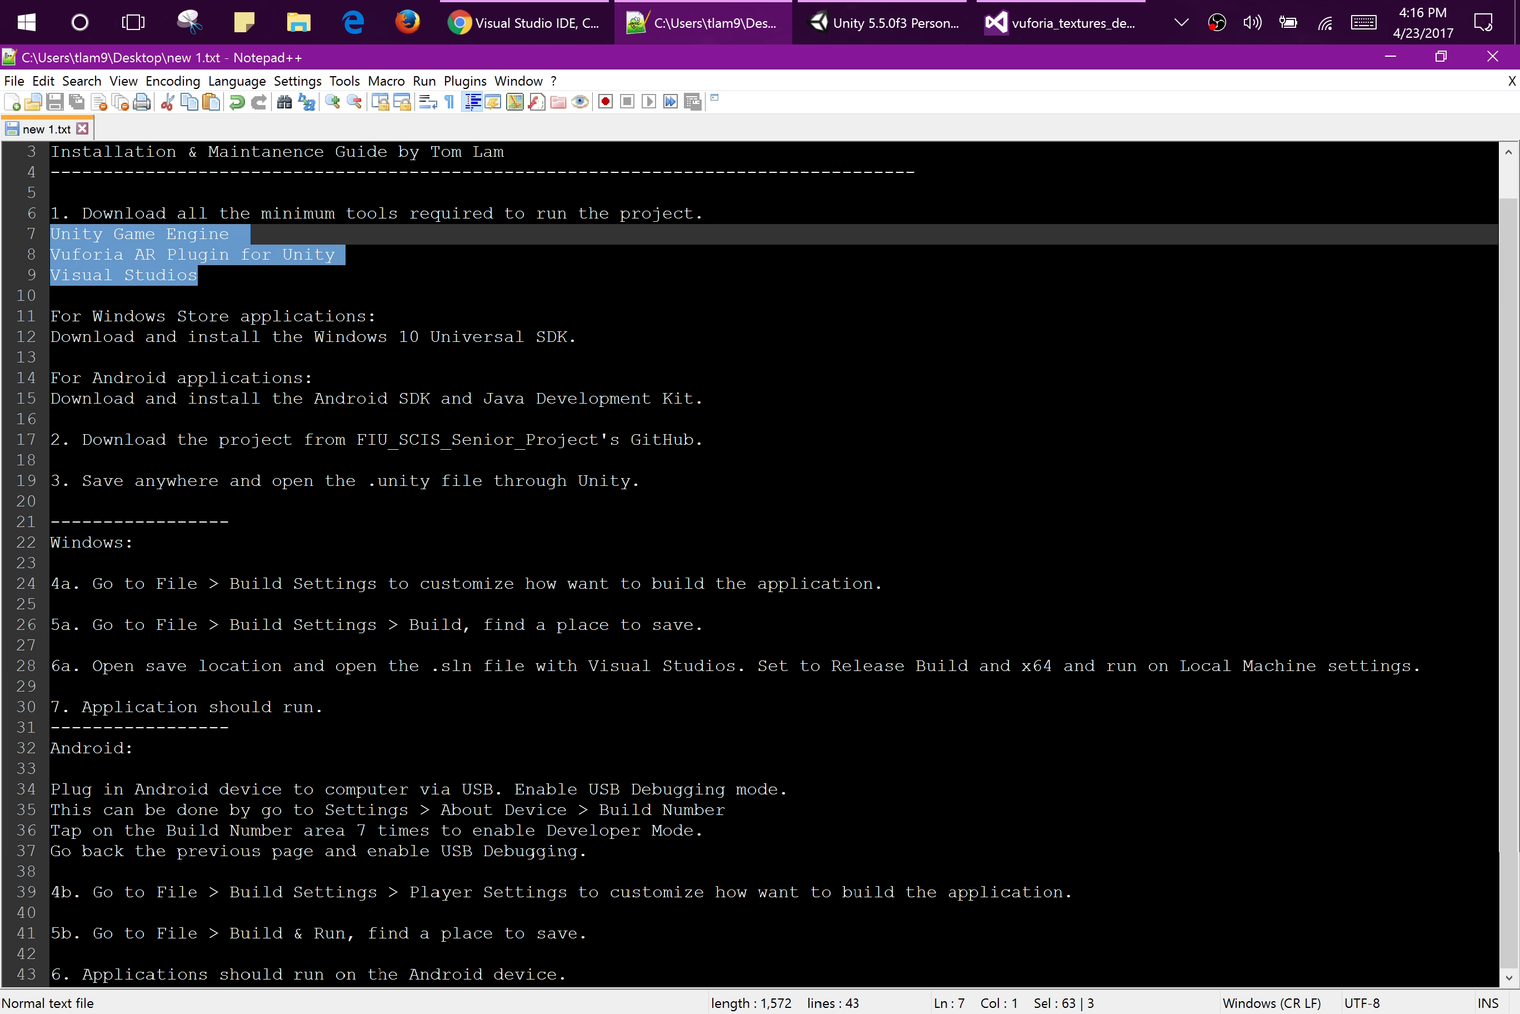
left_click(198, 275)
left_click_drag(197, 274, 52, 274)
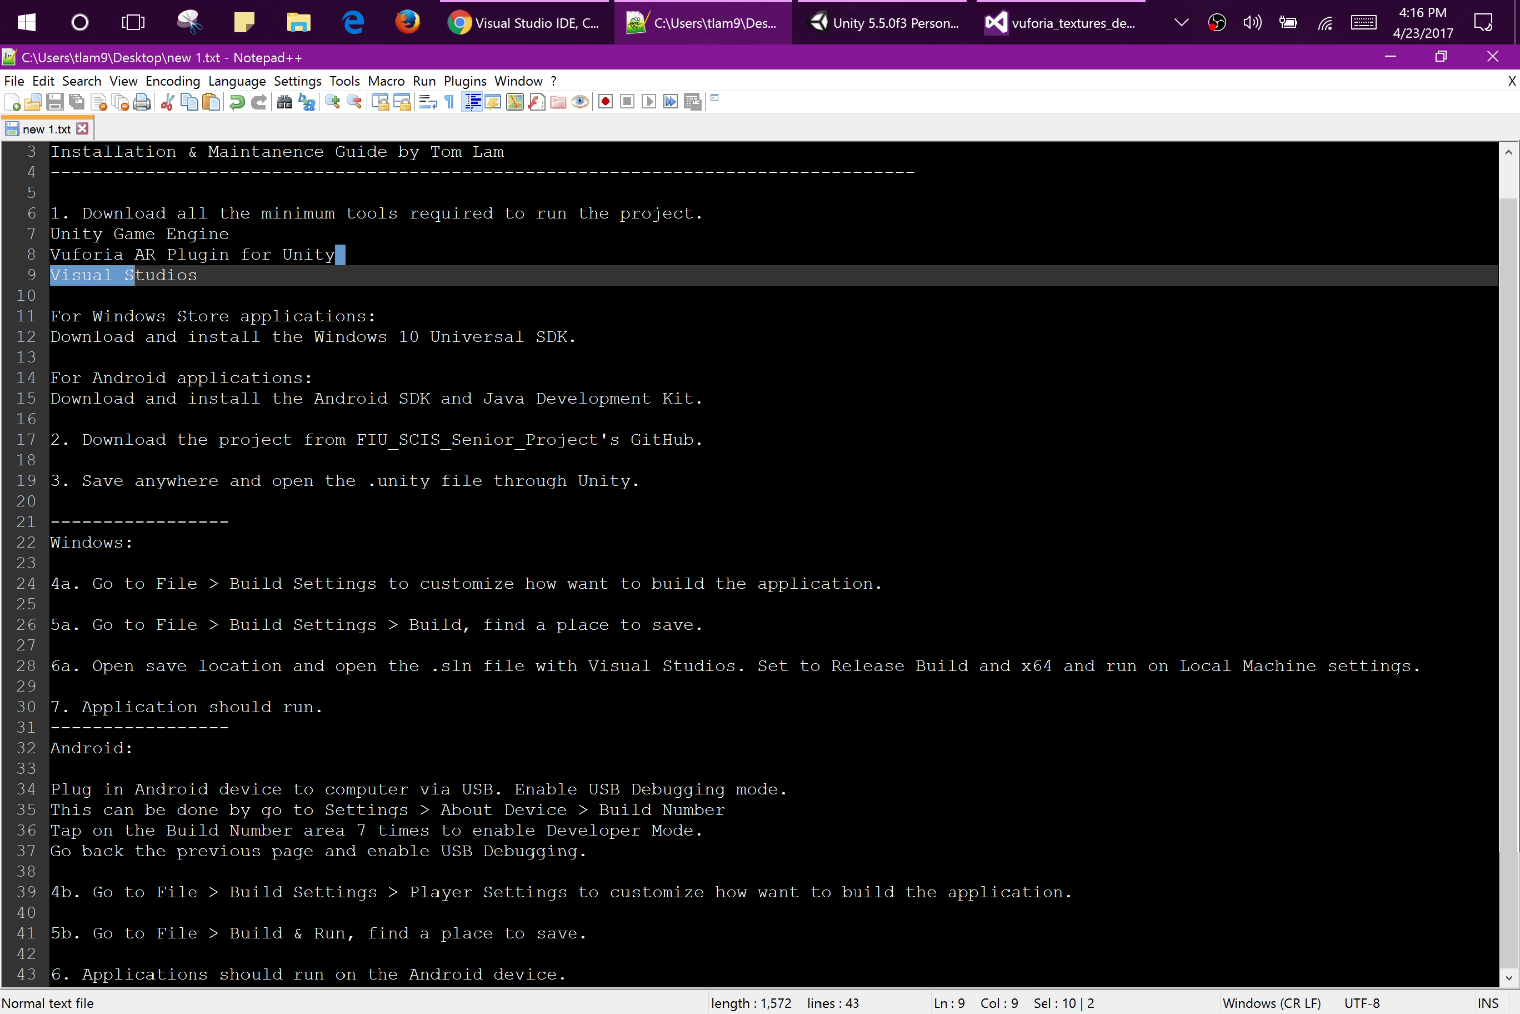
left_click_drag(335, 255, 52, 254)
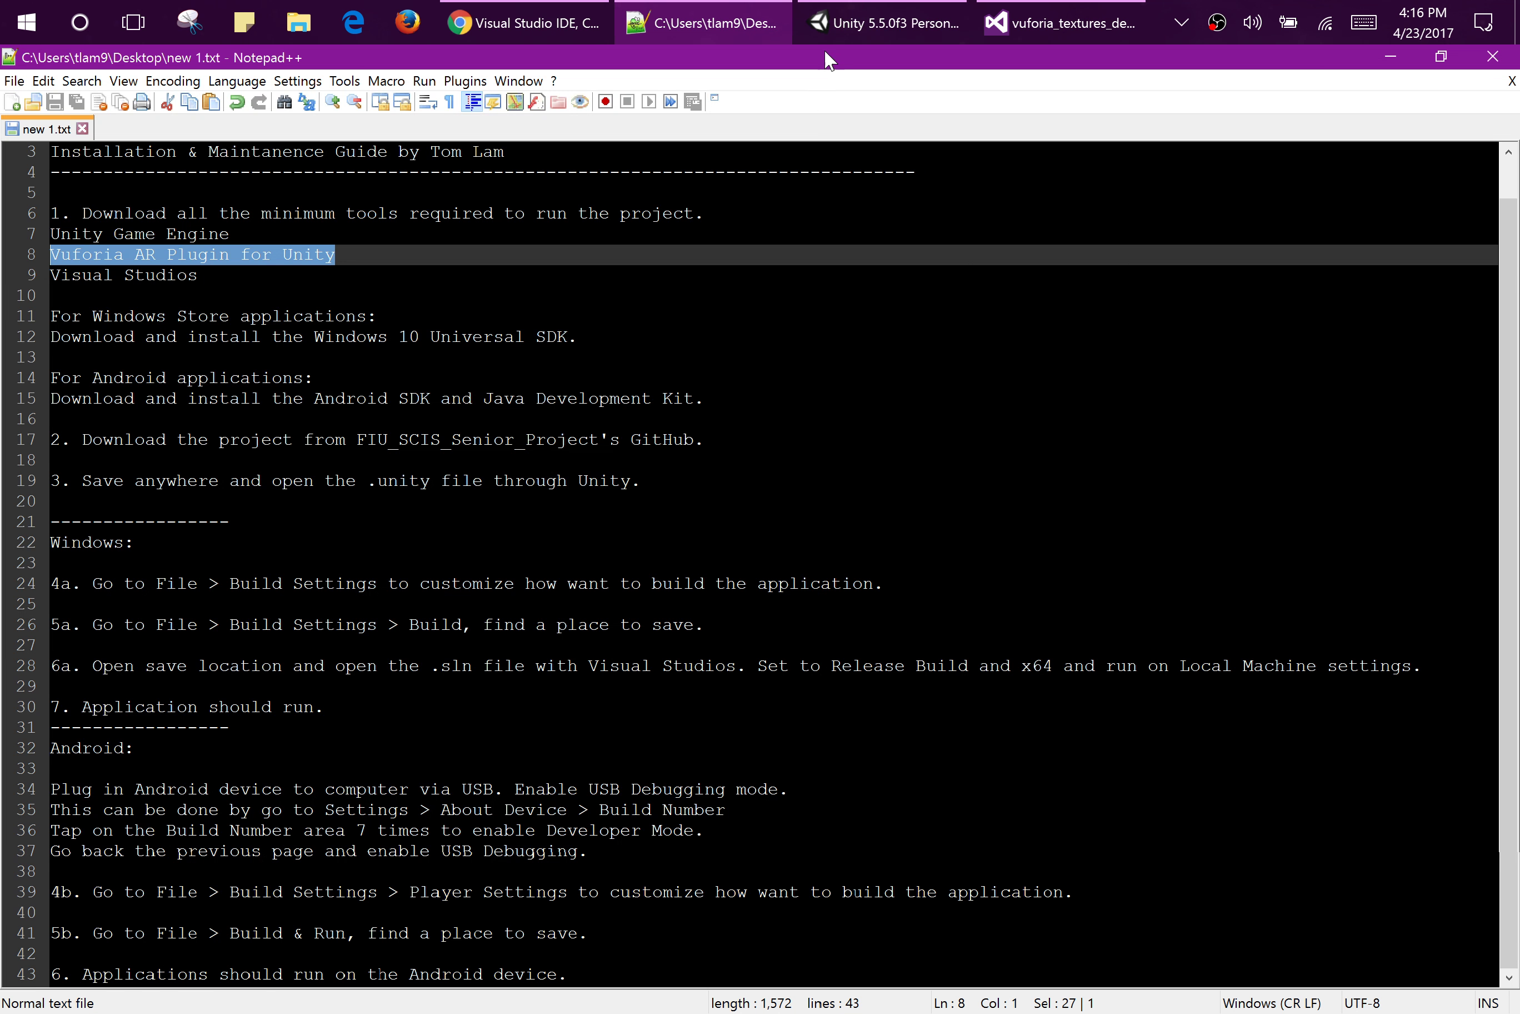
Switch to Unity, close the build settings and open the custom package import
left_click(885, 23)
left_click(903, 93)
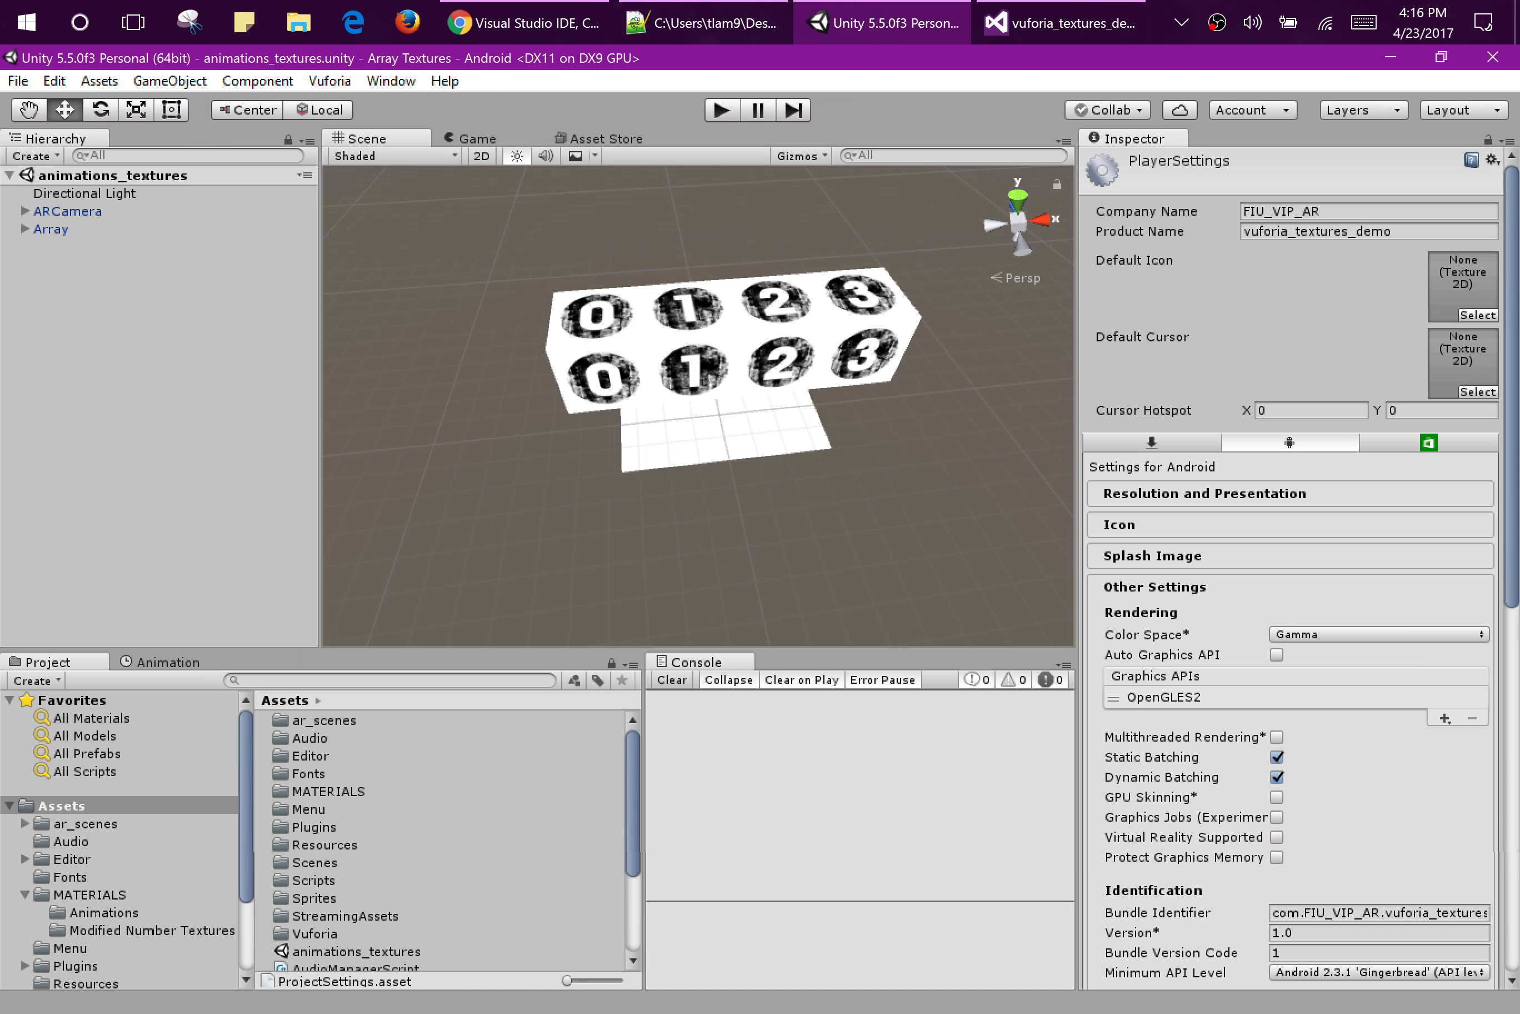
left_click(19, 81)
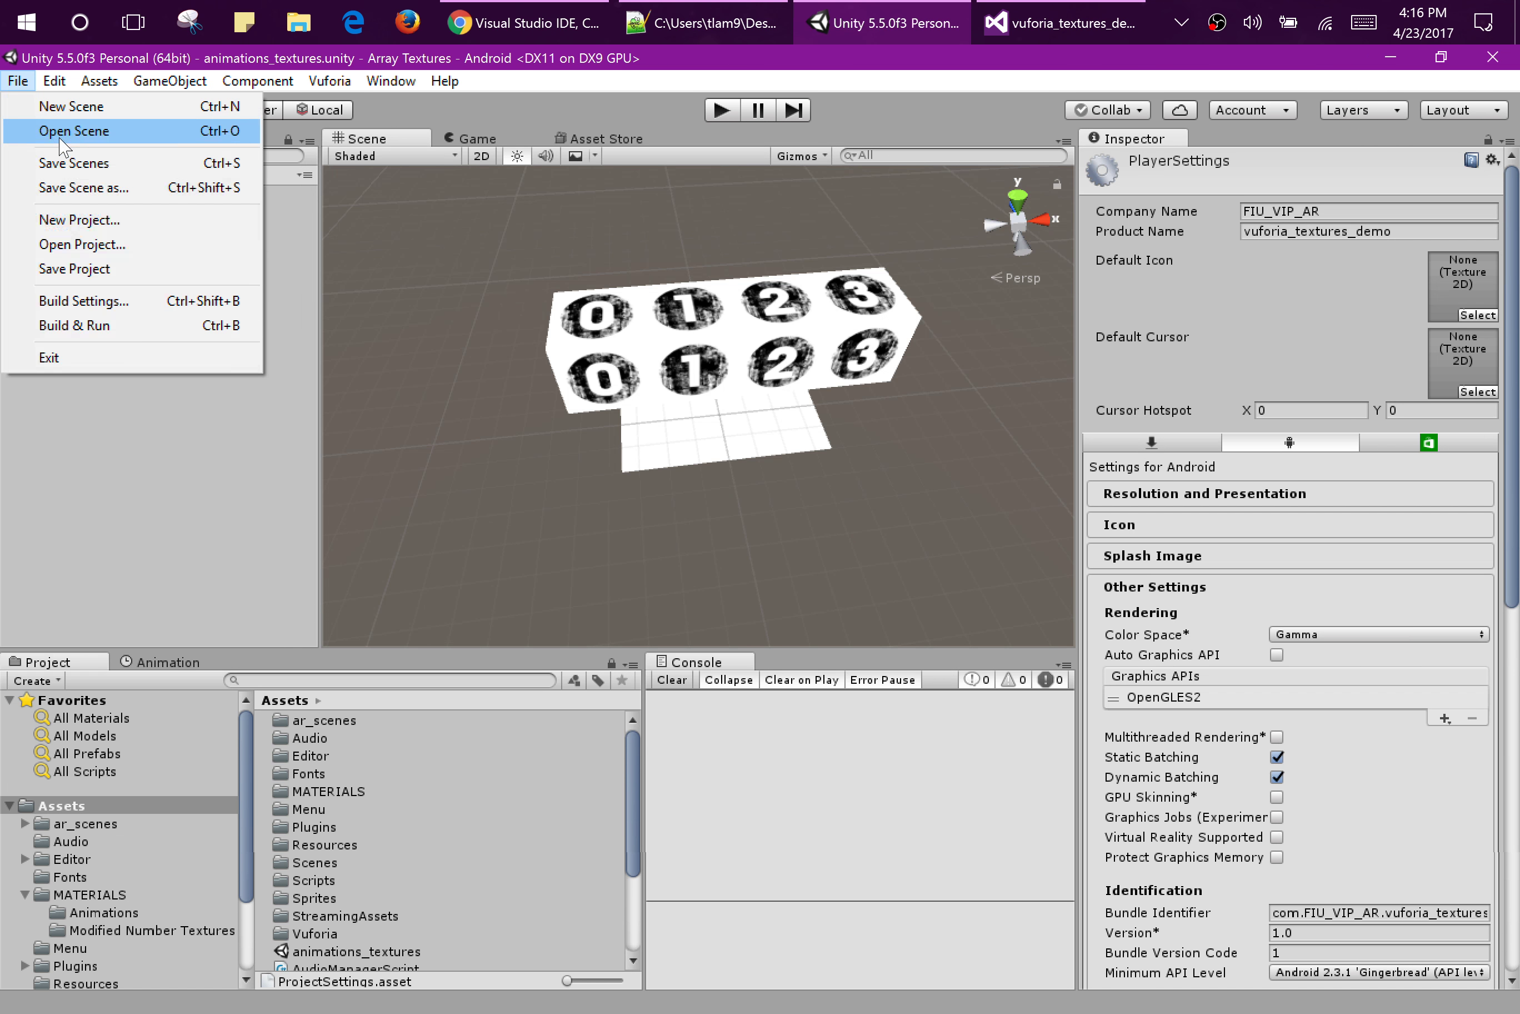
mouse_move(111, 84)
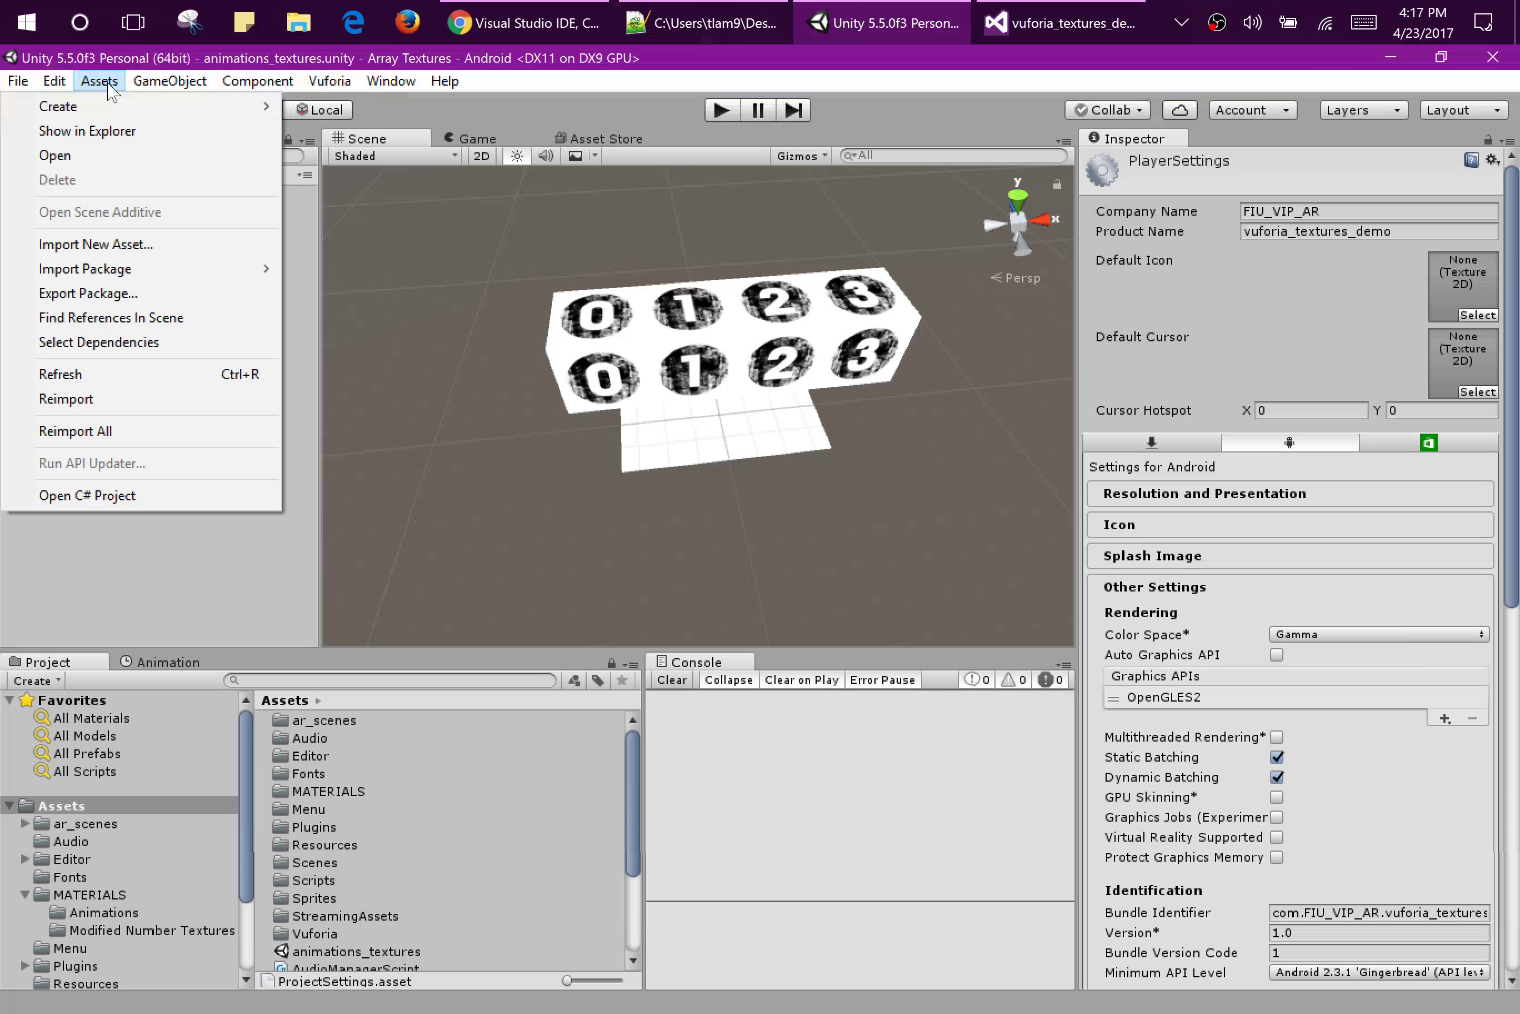
mouse_move(125, 281)
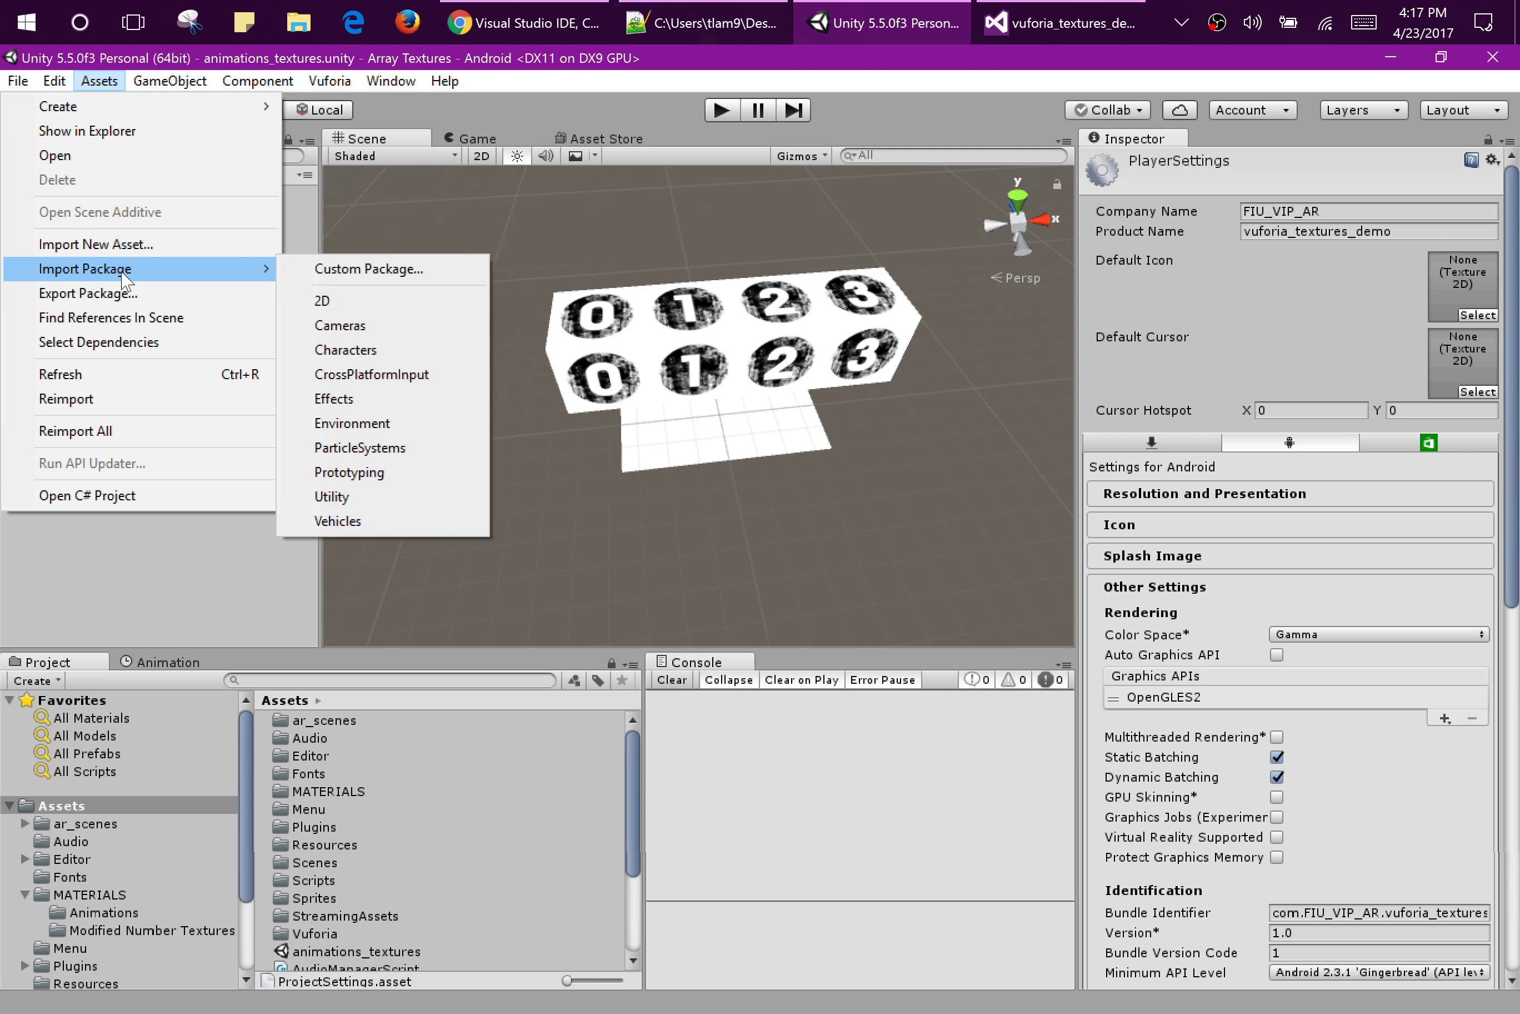
left_click(377, 274)
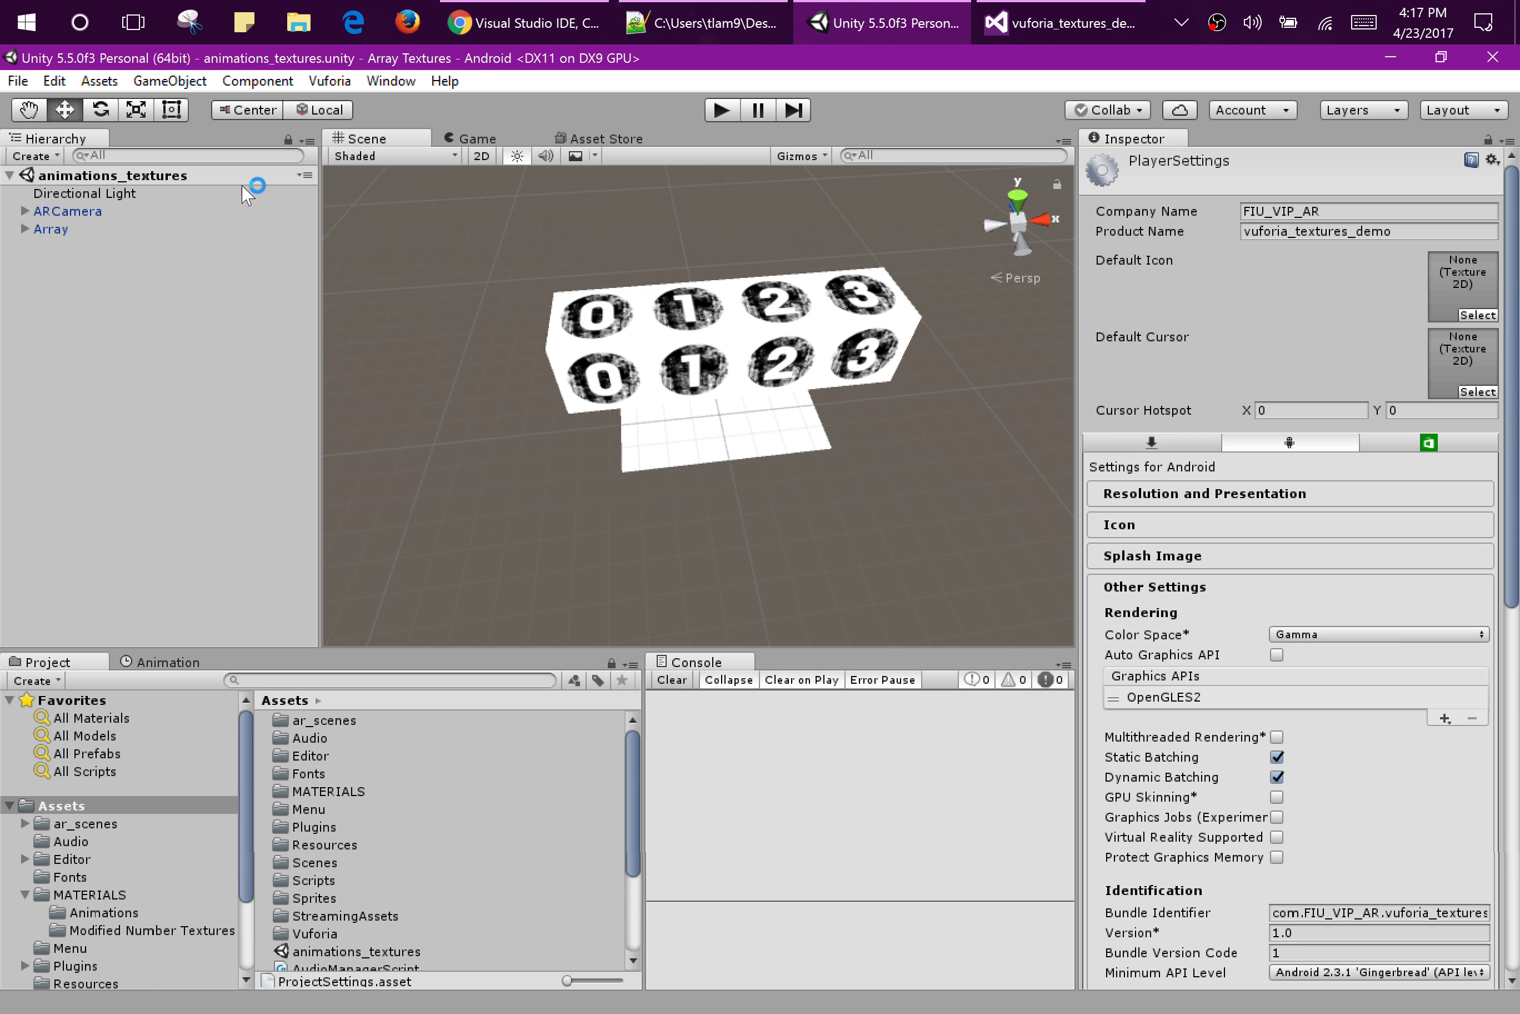
Open the Vuforia configuration of the ARCamera object
left_click(111, 212)
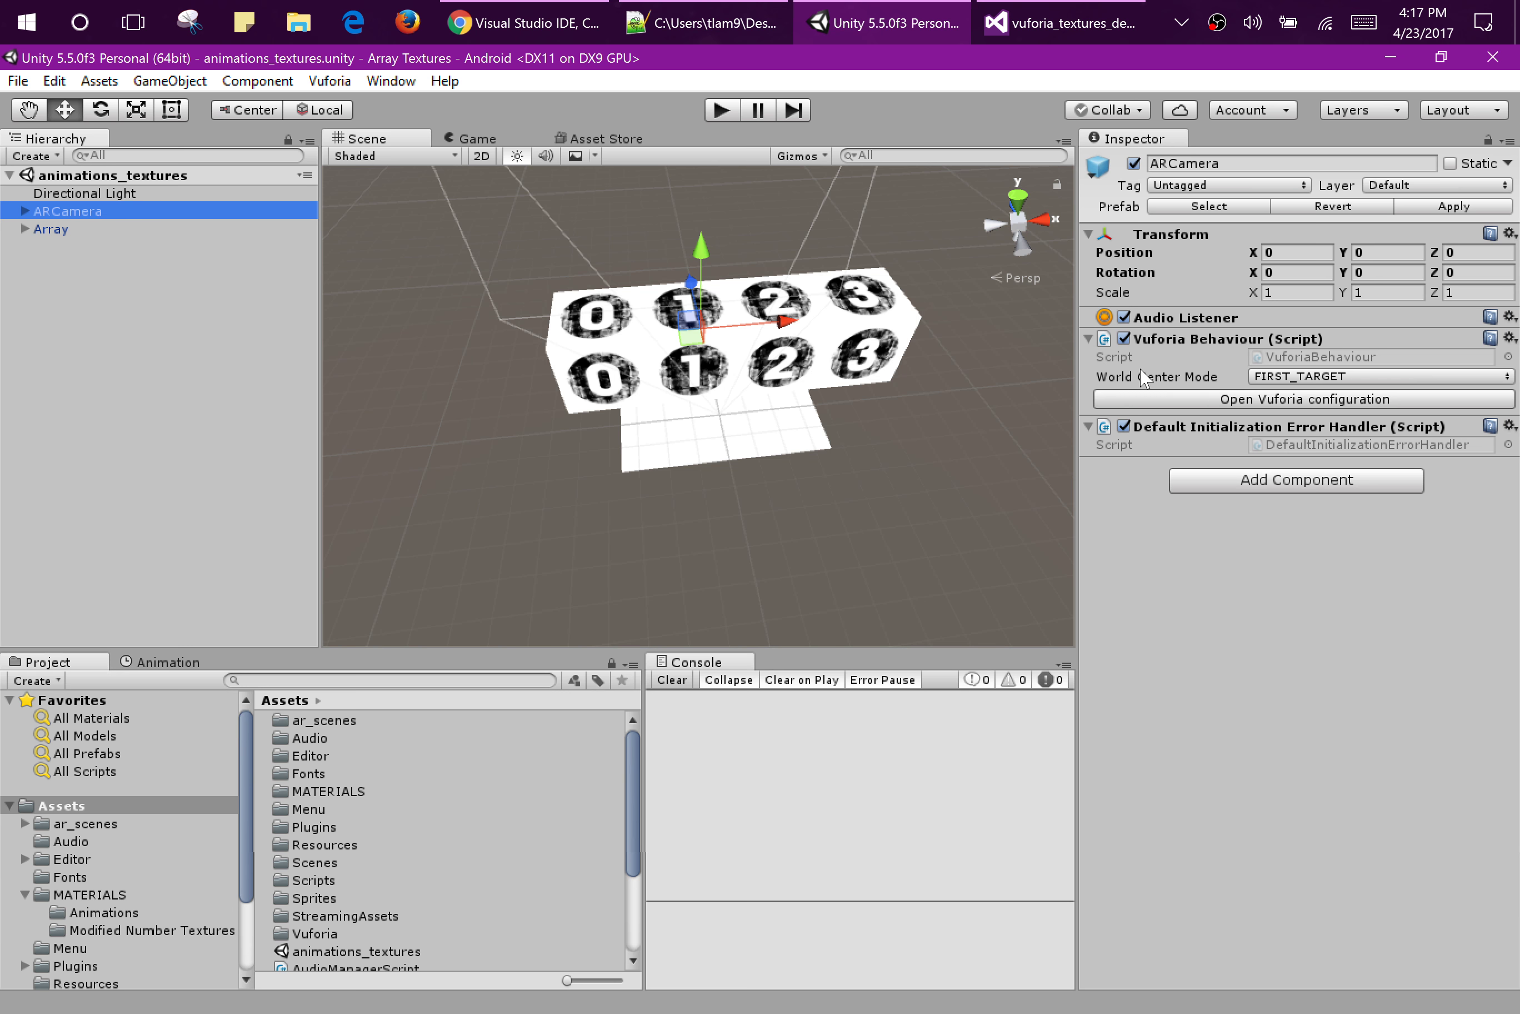
left_click(1206, 400)
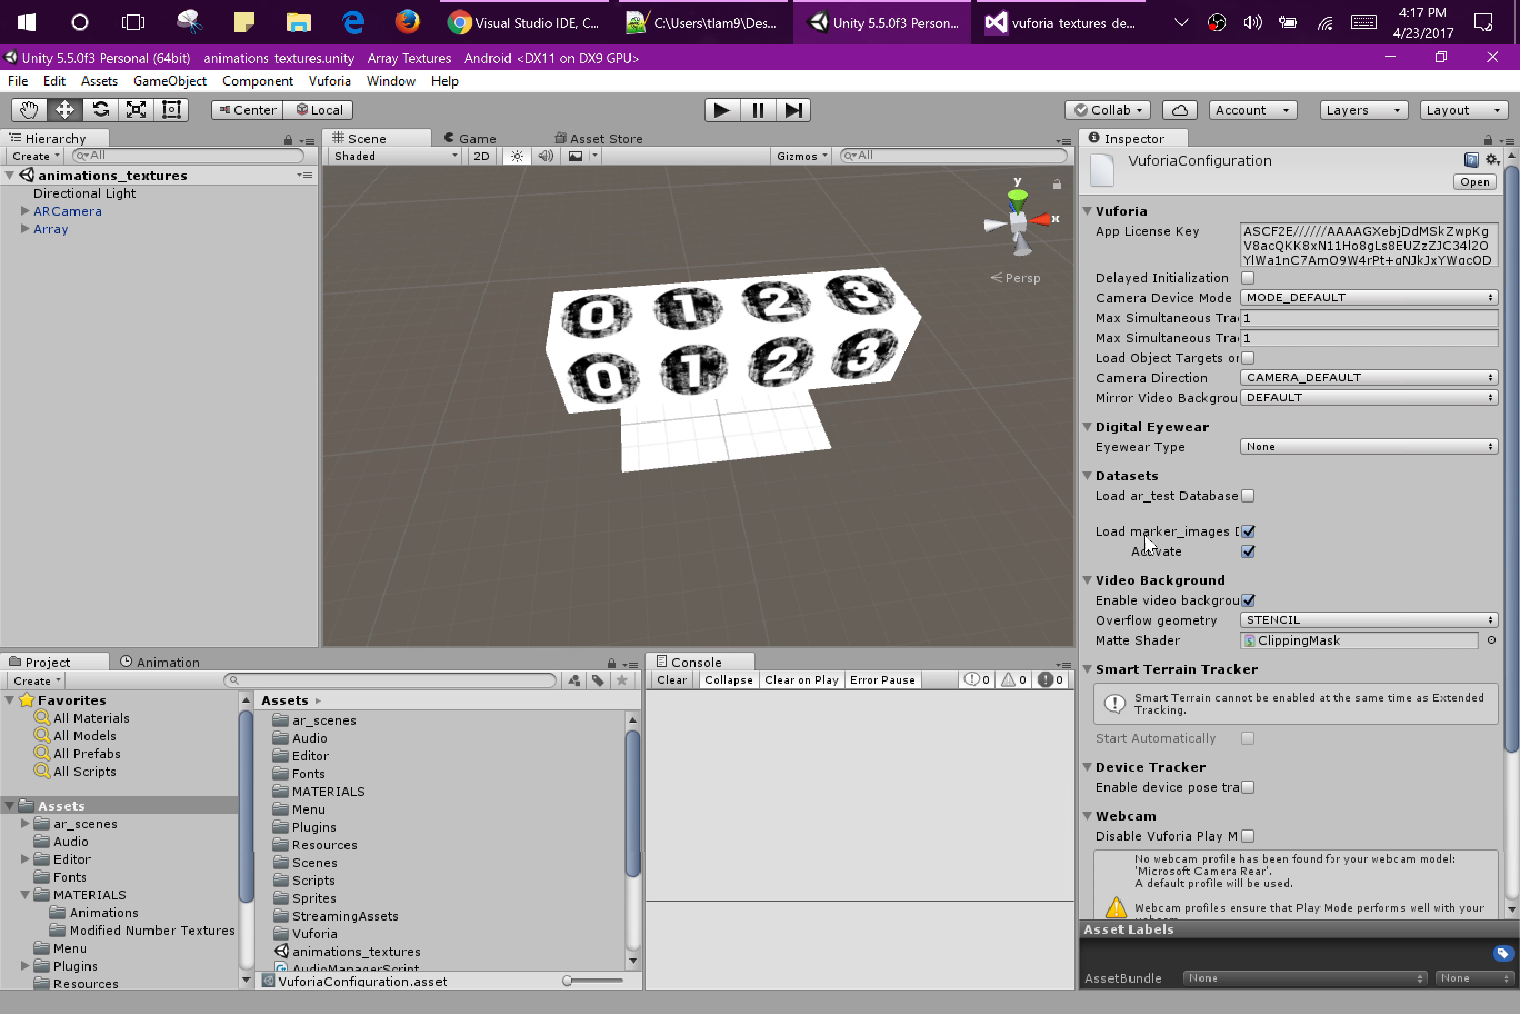
Switch to Chrome and open the vuforia_demo entry in the Vuforia License Manager
left_click(523, 22)
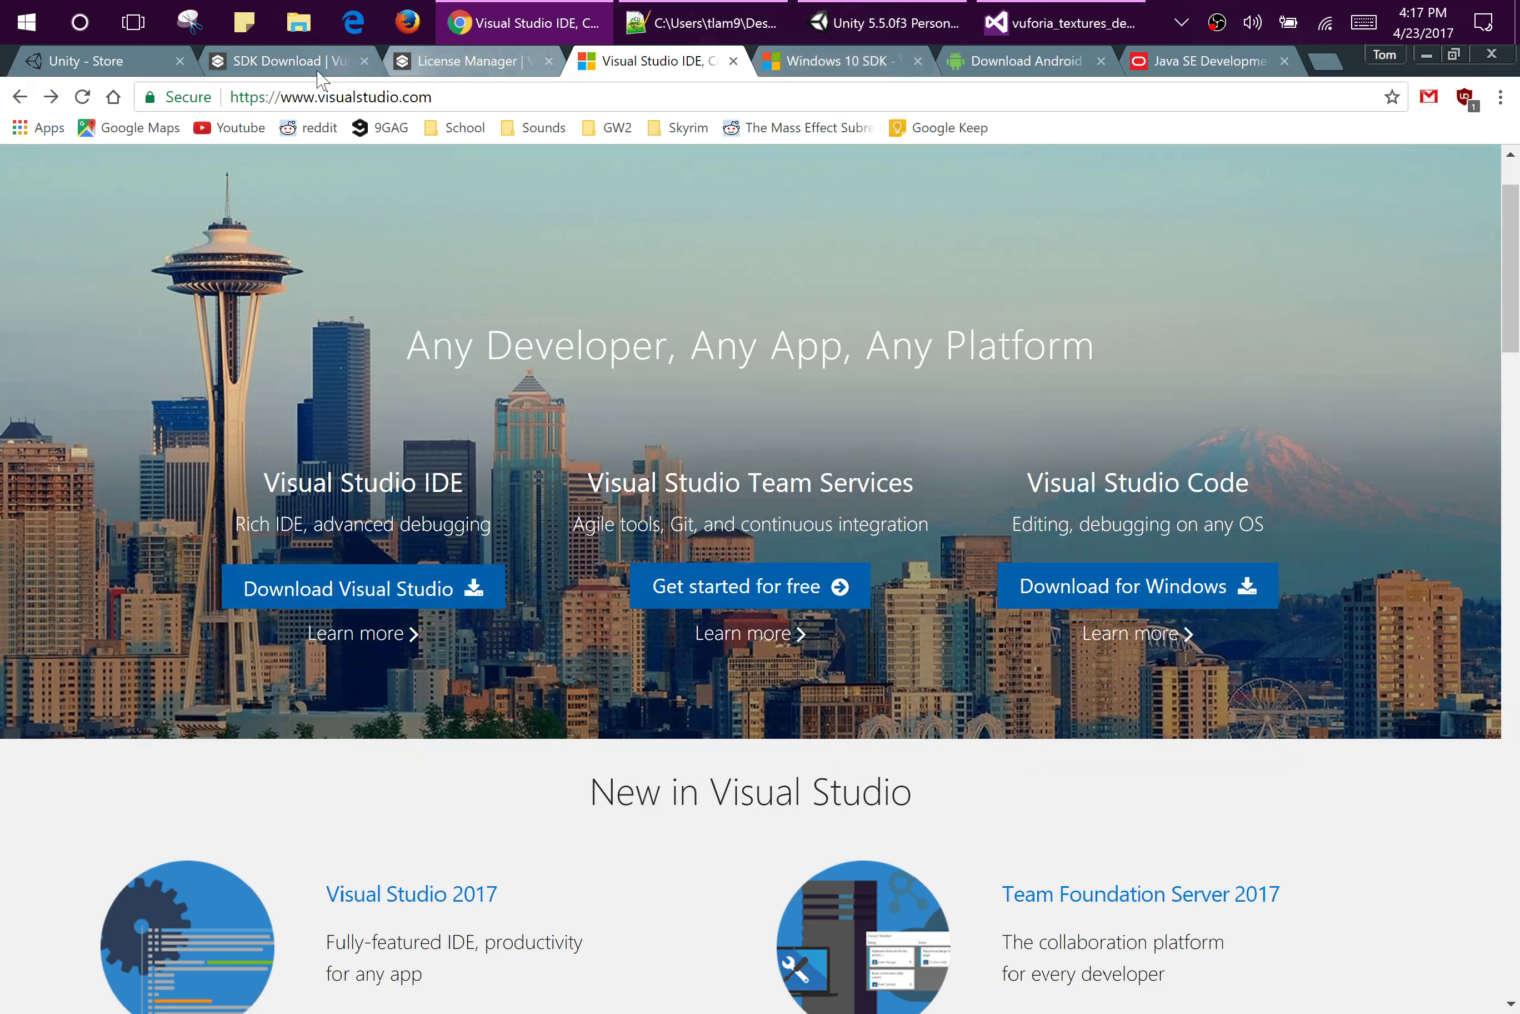
left_click(275, 60)
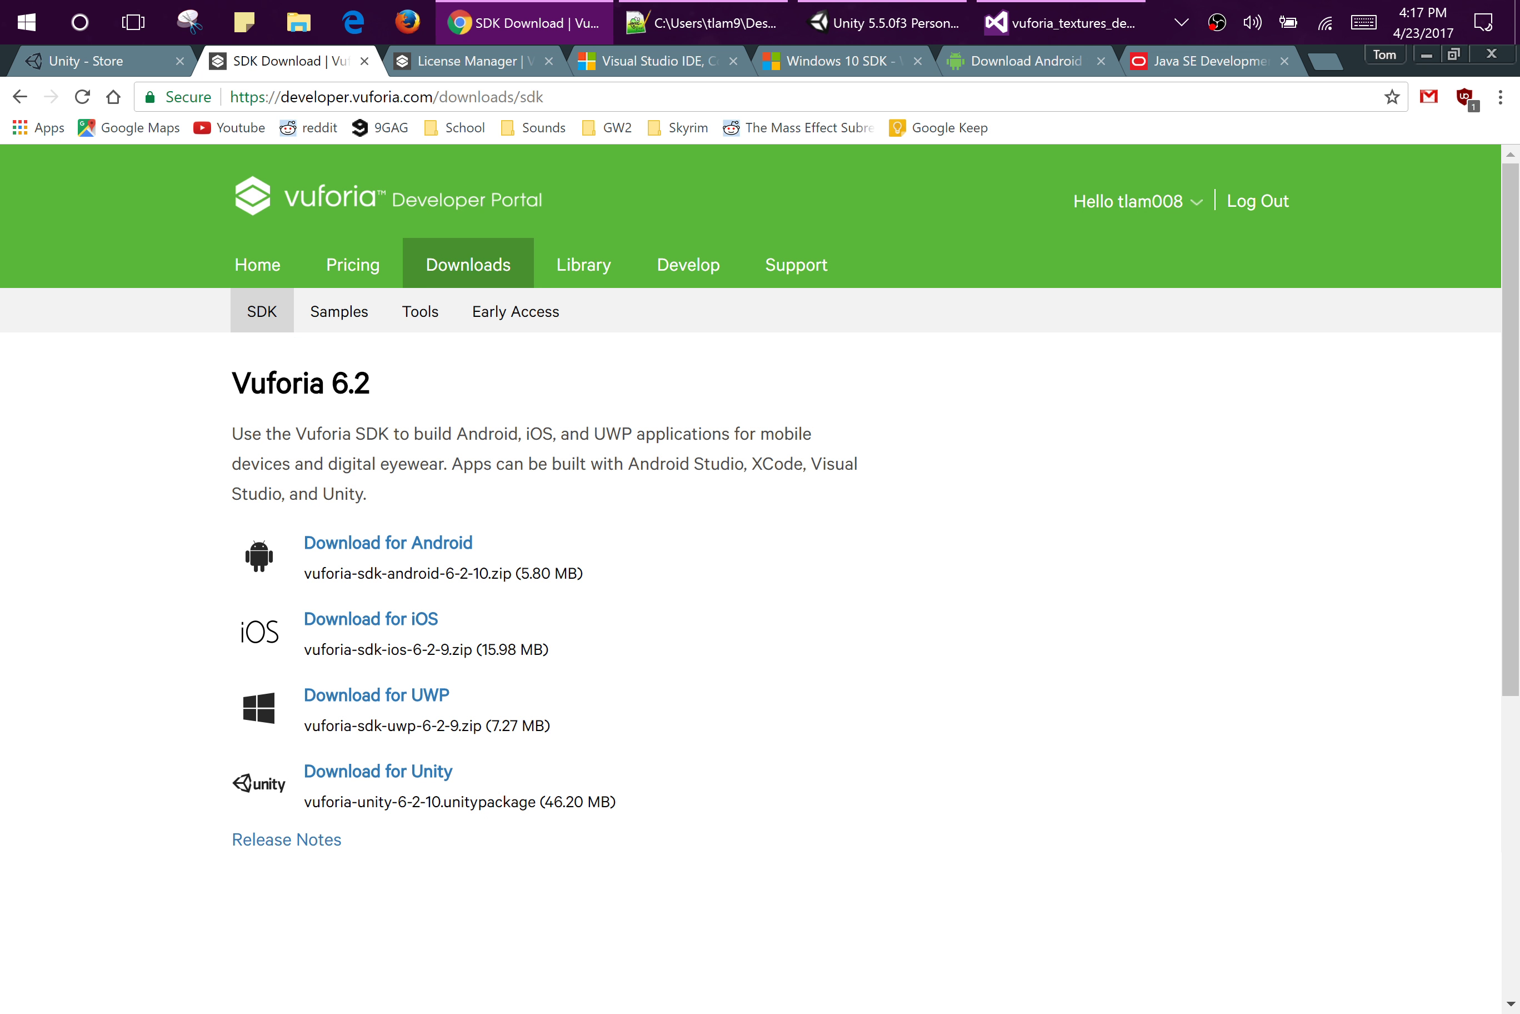
left_click(443, 66)
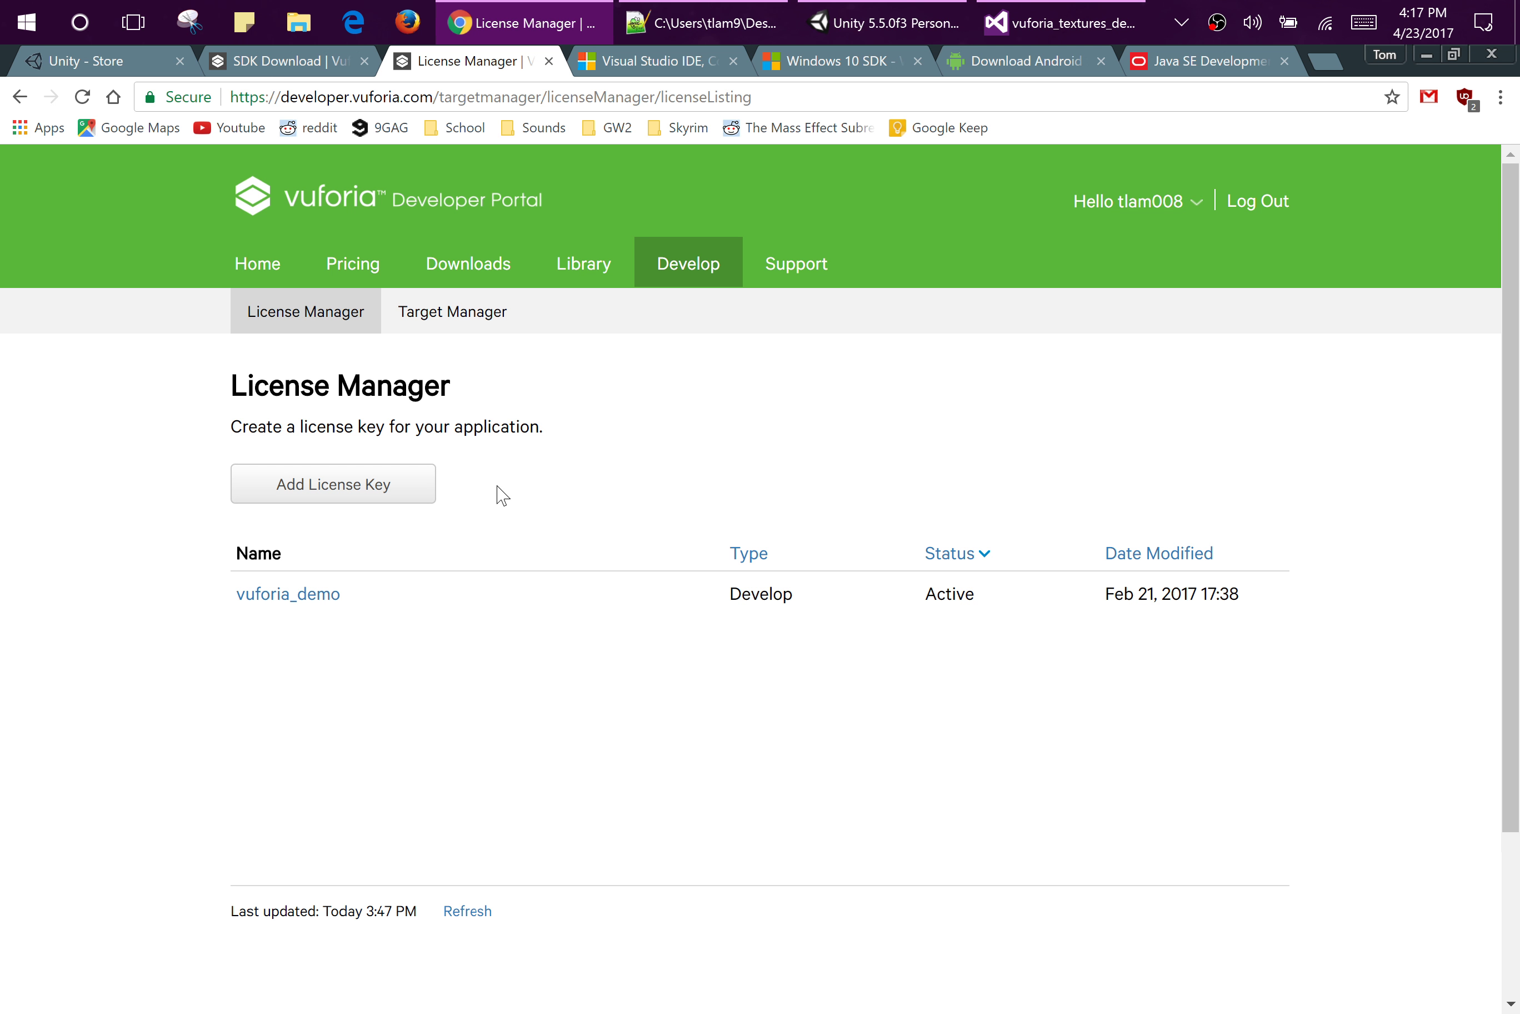
left_click(312, 596)
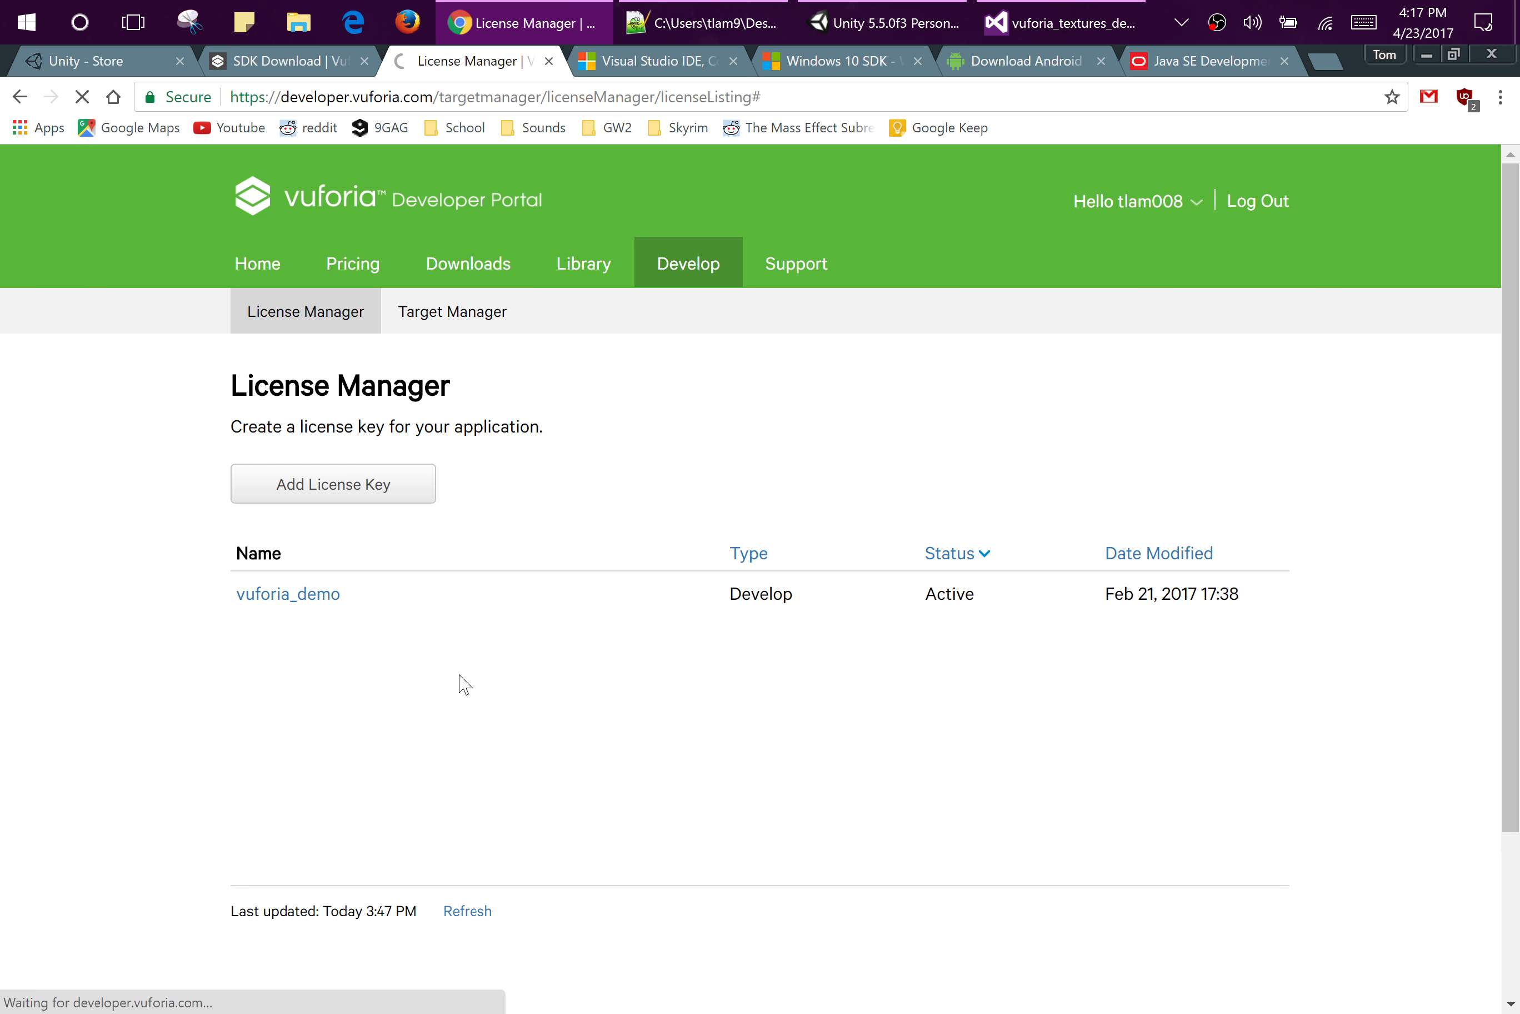
Copy the vuforia_demo license key, switch to Unity and paste it into the App License Key field of the Vuforia configuration
left_click_drag(275, 632, 468, 799)
left_click(883, 23)
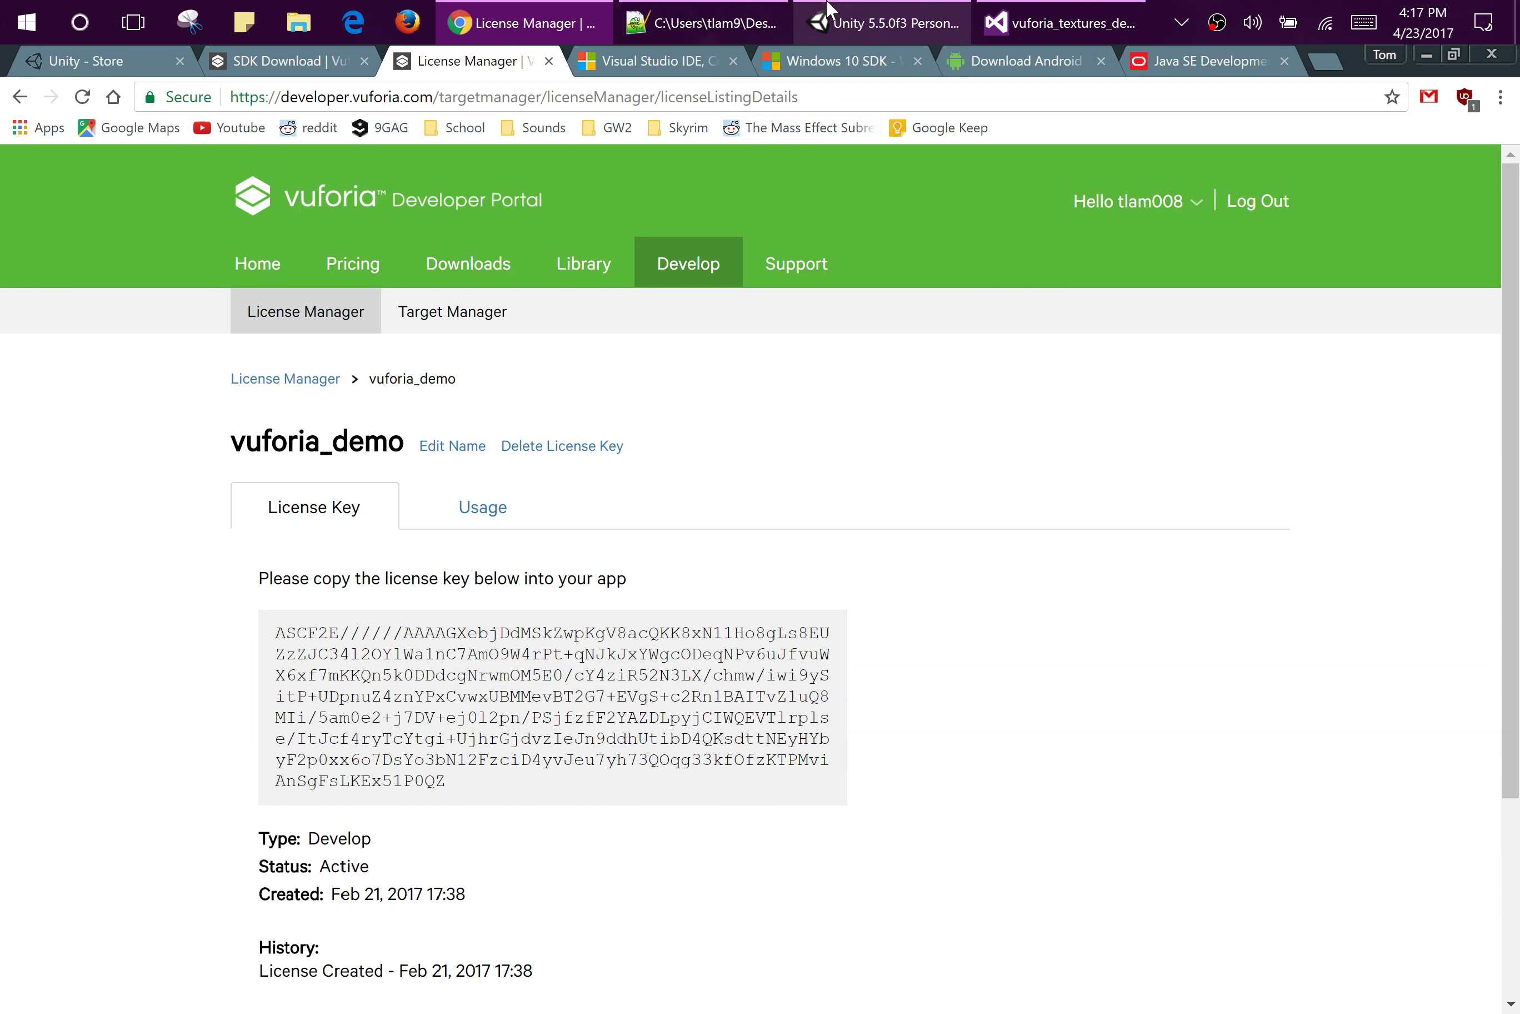
left_click(1317, 253)
key("ctrl+v")
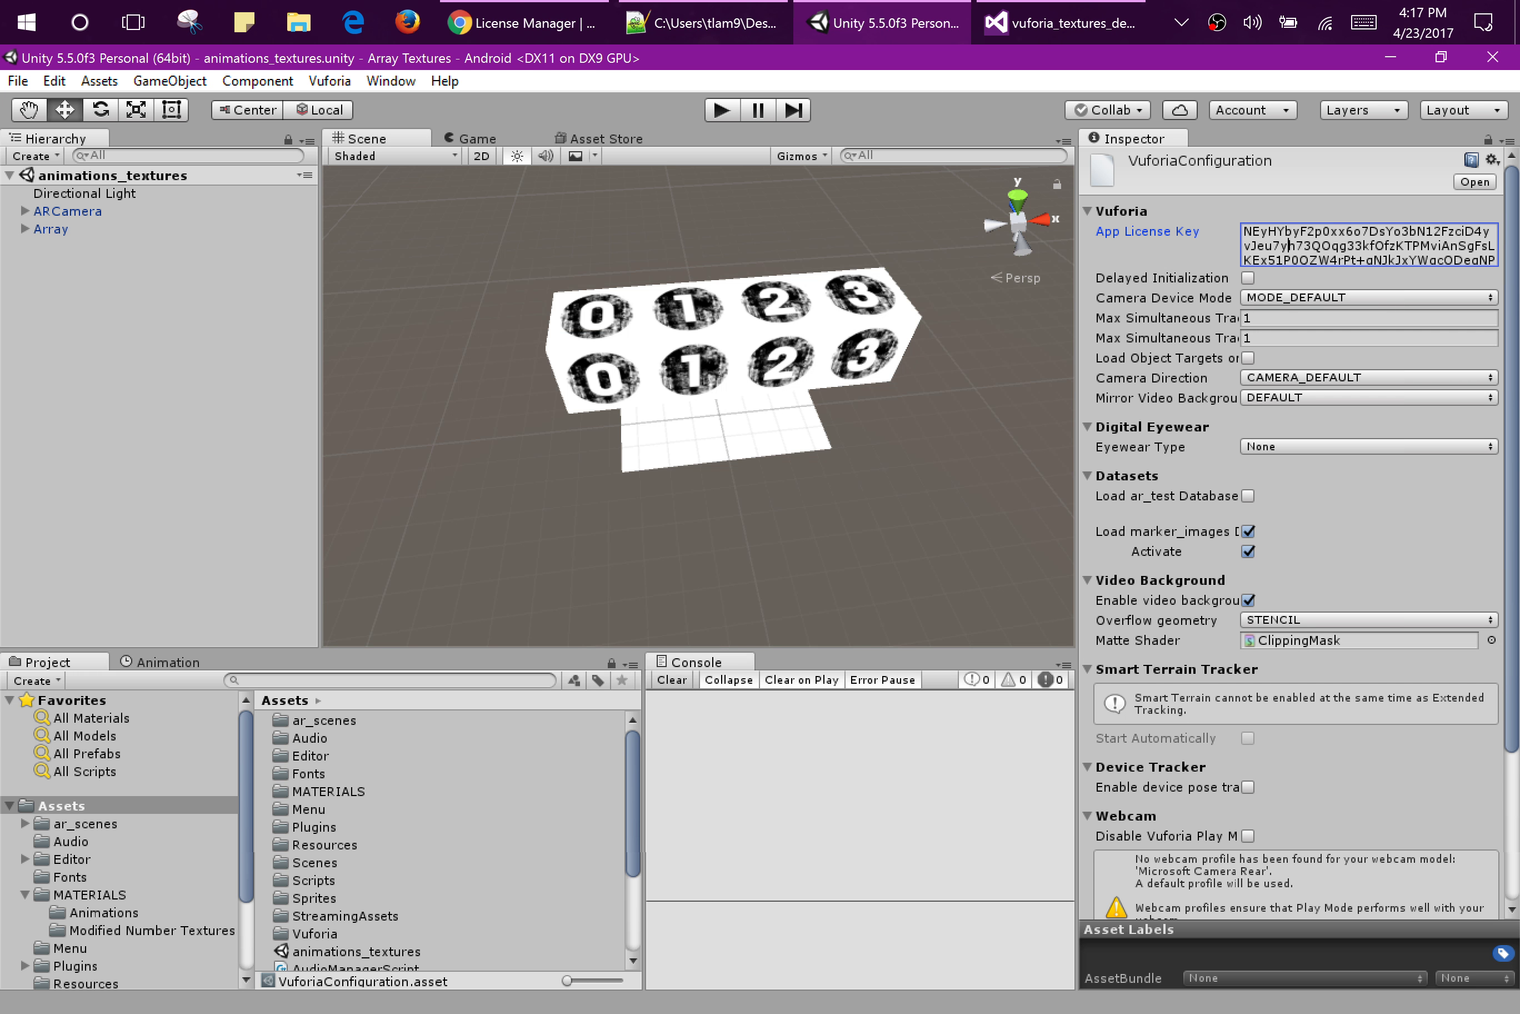
Switch to Chrome, open the marker_images database in the Vuforia Target Manager and examine its image targets
left_click(574, 23)
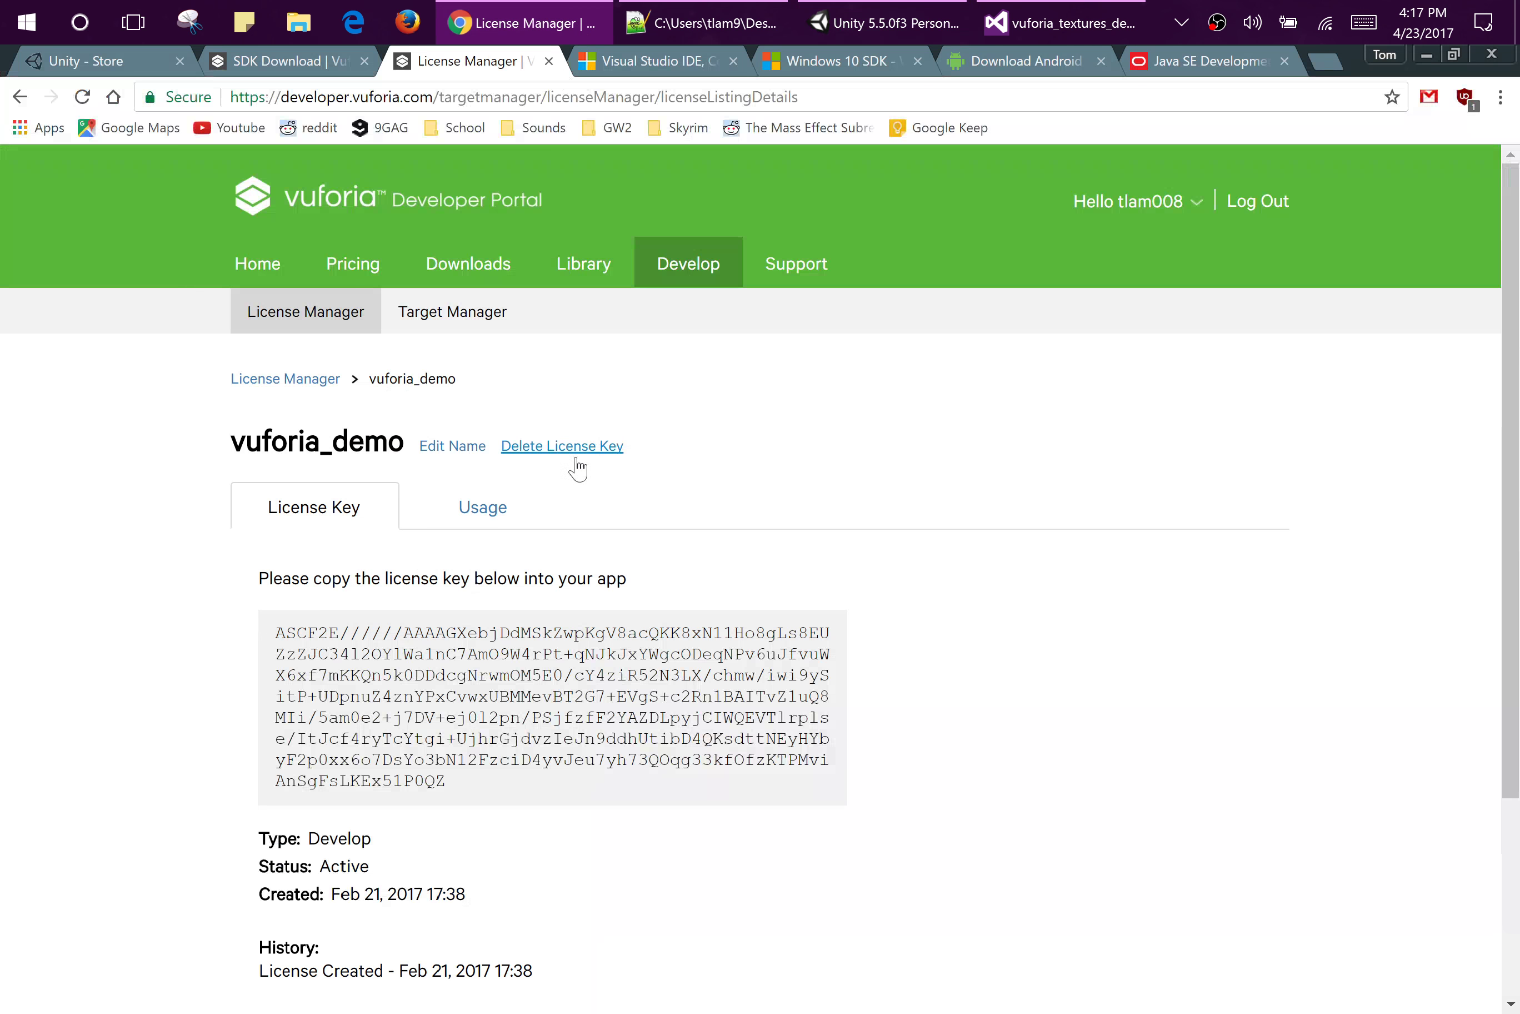
left_click(481, 325)
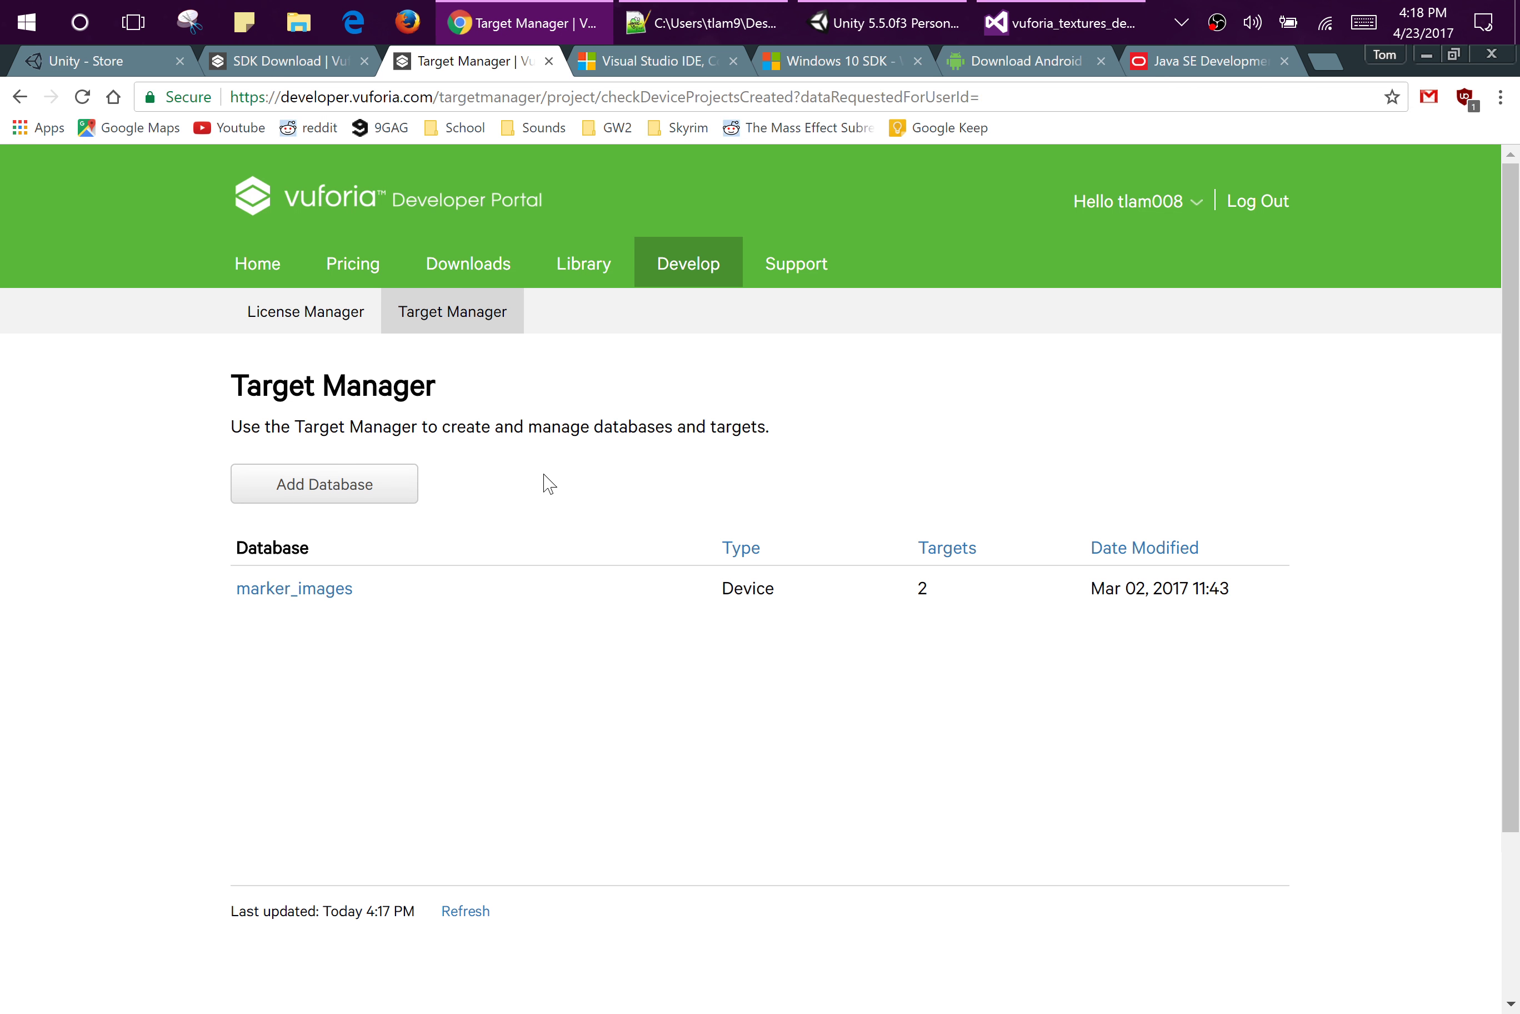
left_click(323, 592)
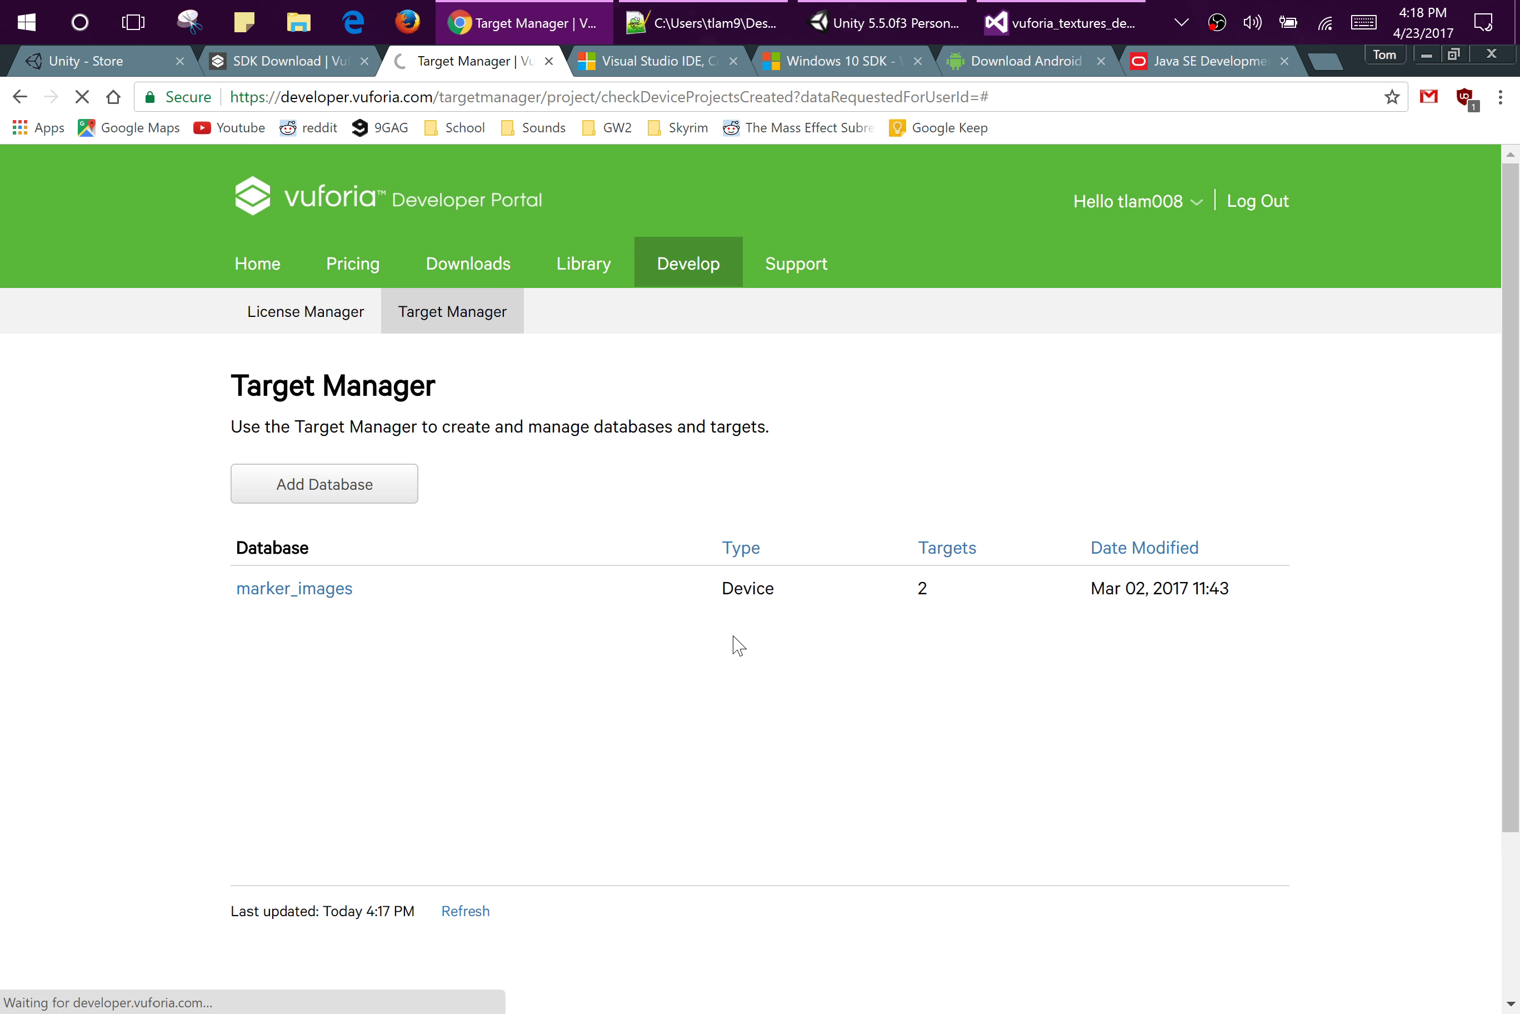
scroll(574, 750, "down", 3)
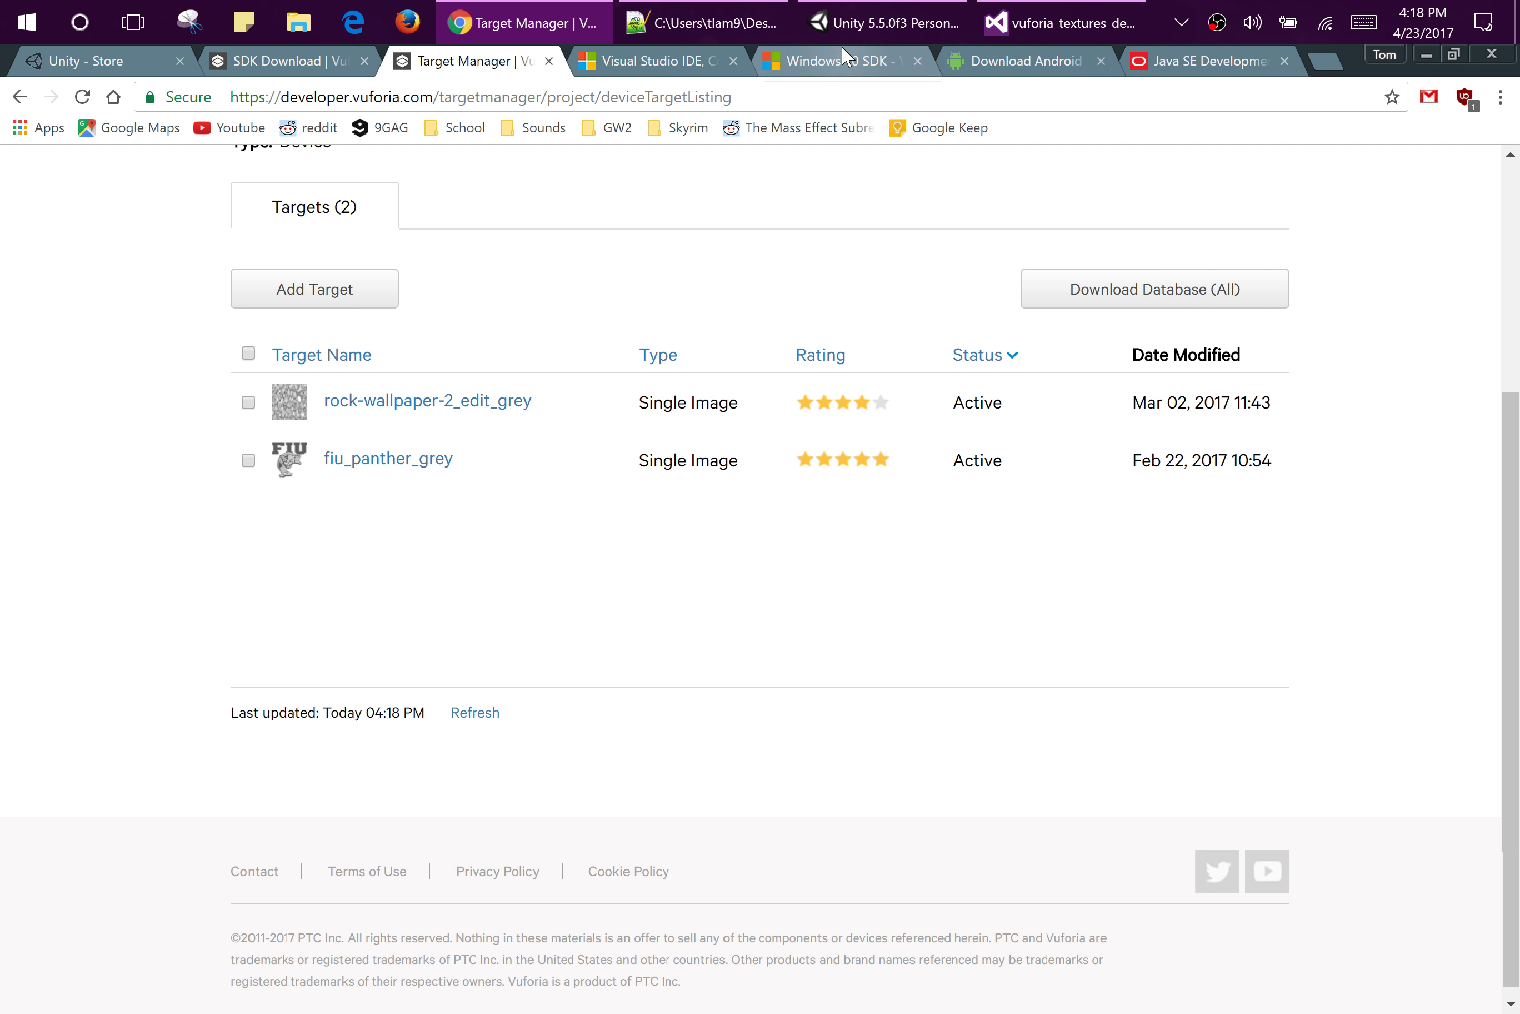
Switch to Unity, view the package import options for assets and dismiss them without importing
left_click(827, 25)
left_click(99, 80)
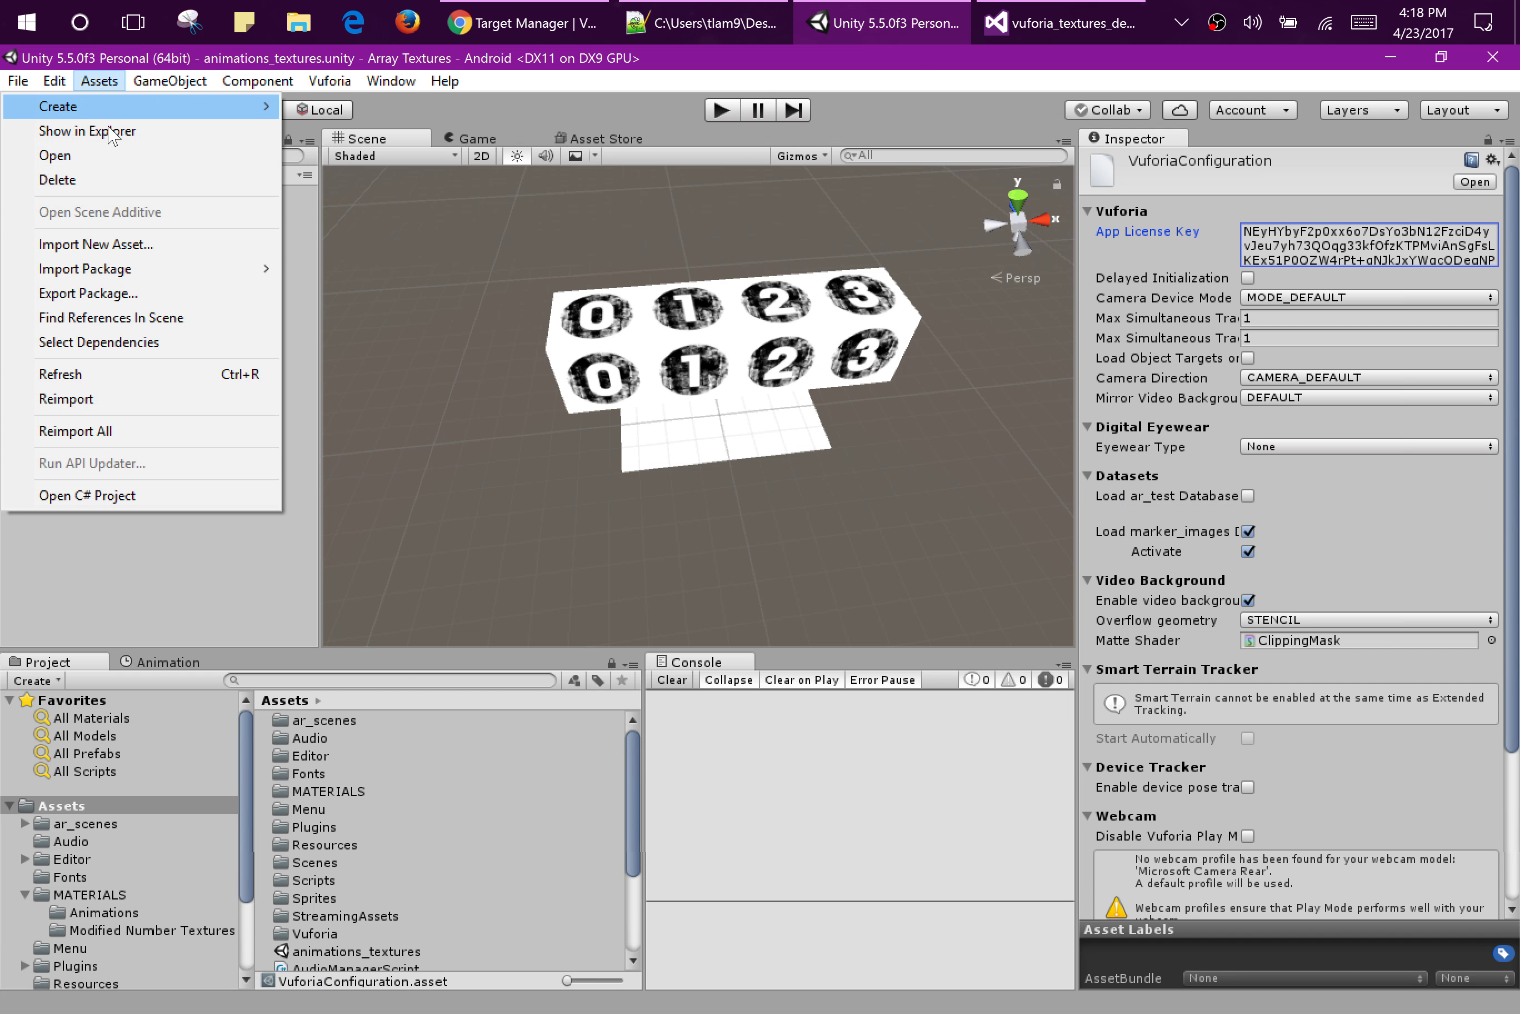
mouse_move(265, 283)
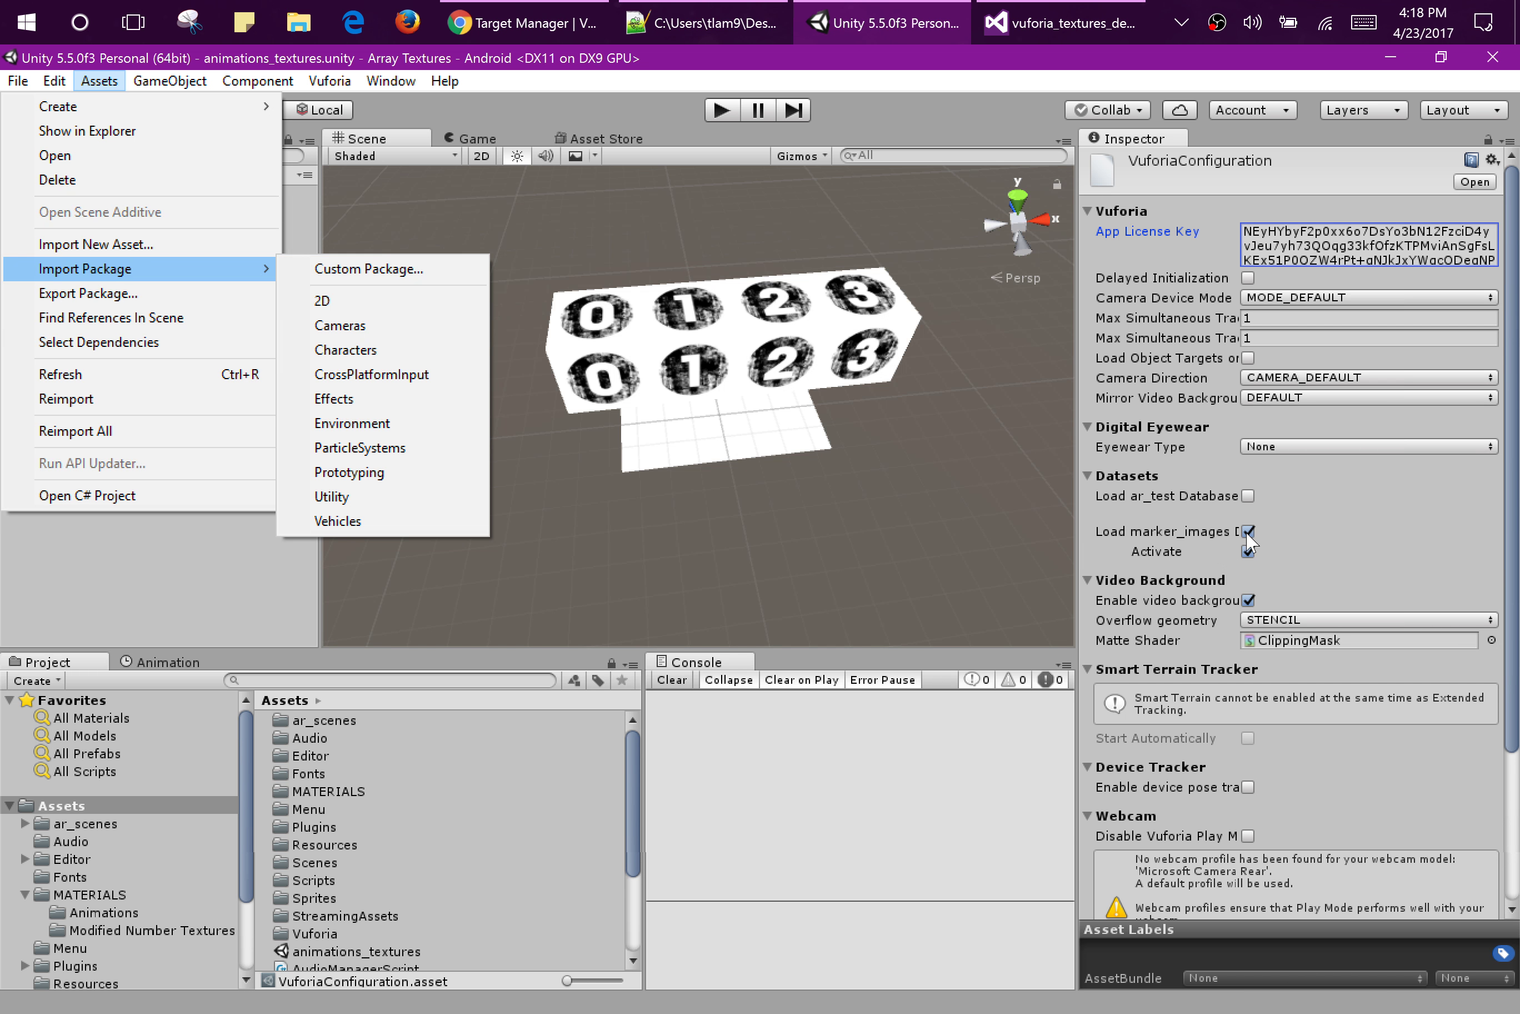
left_click(1019, 66)
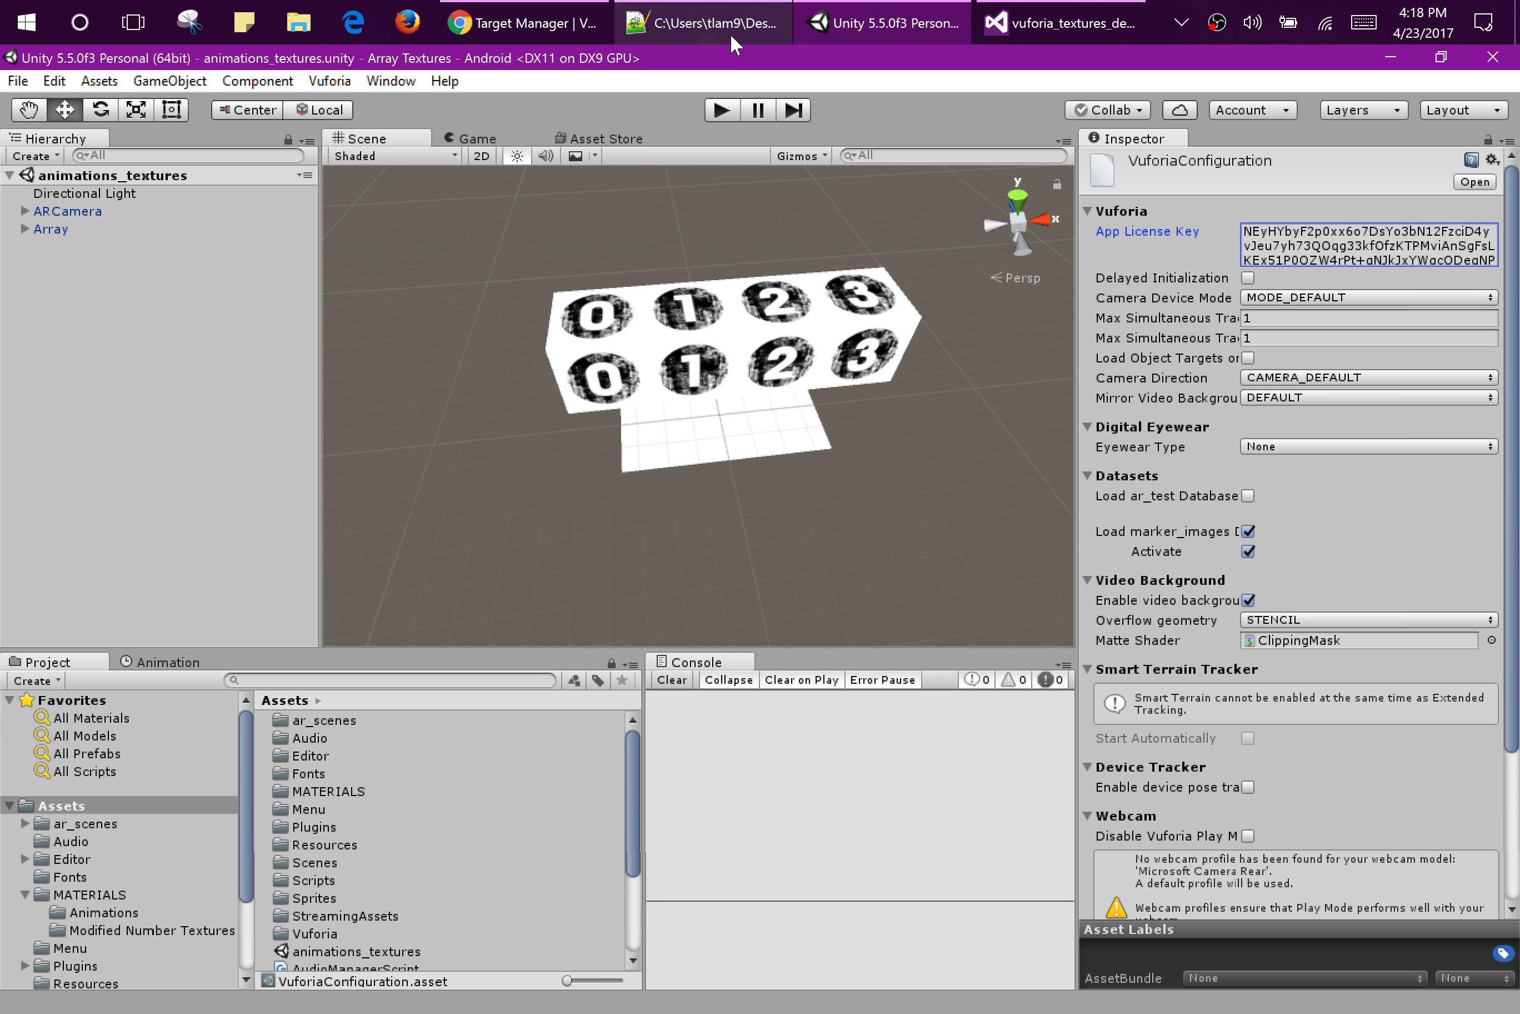
right_click(1217, 23)
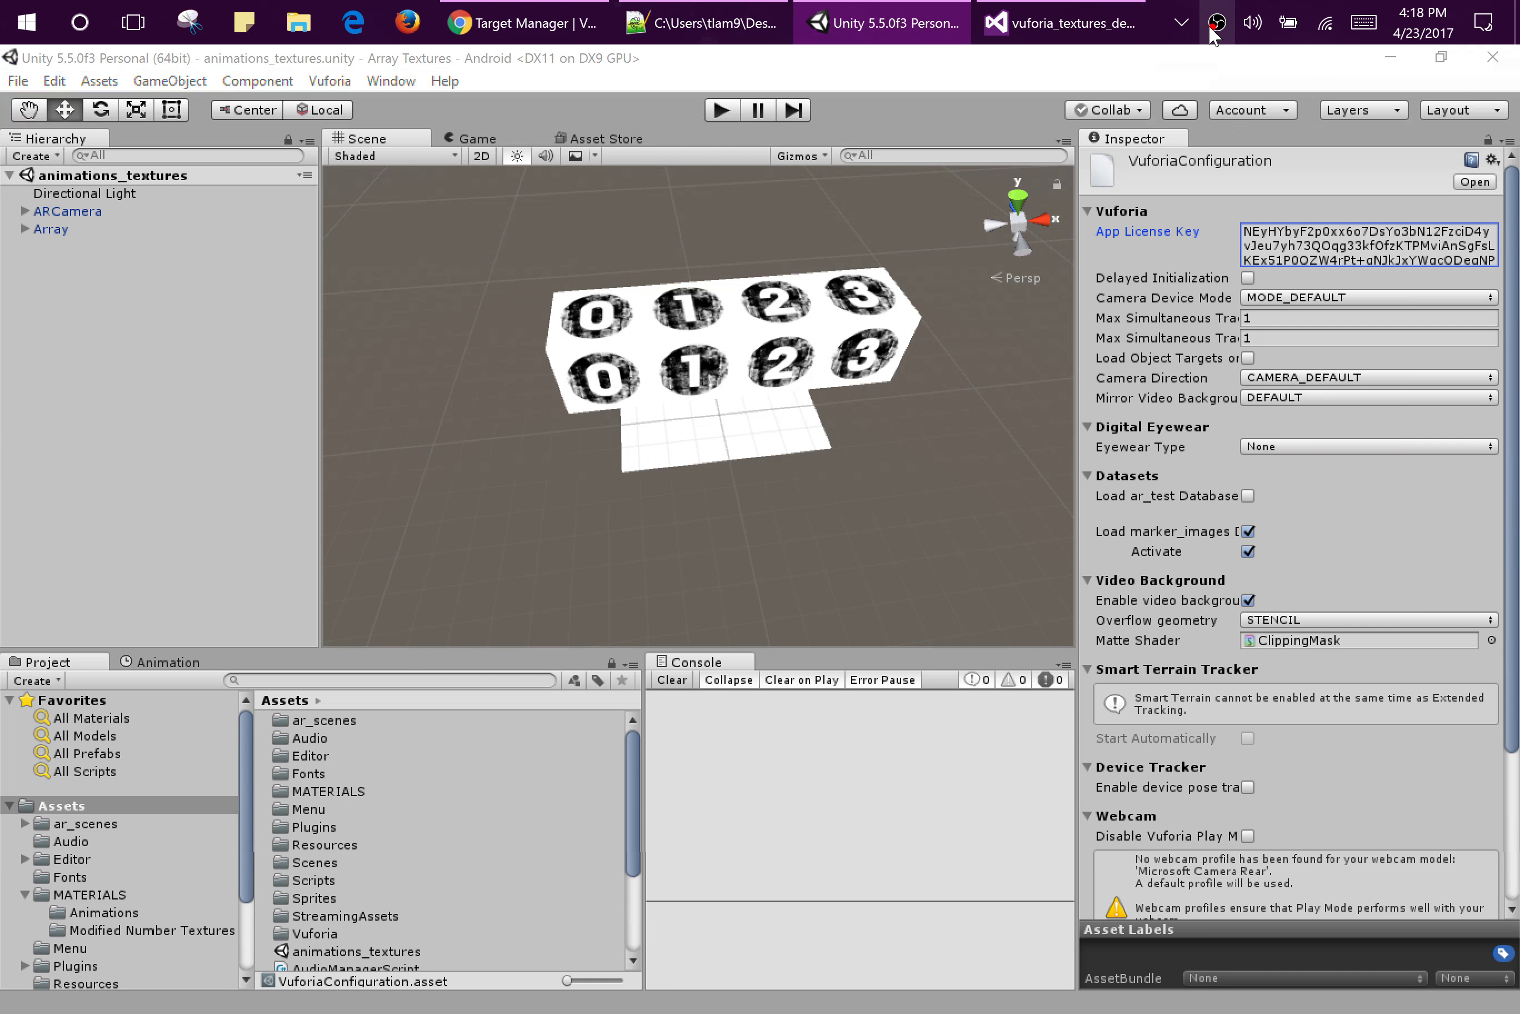